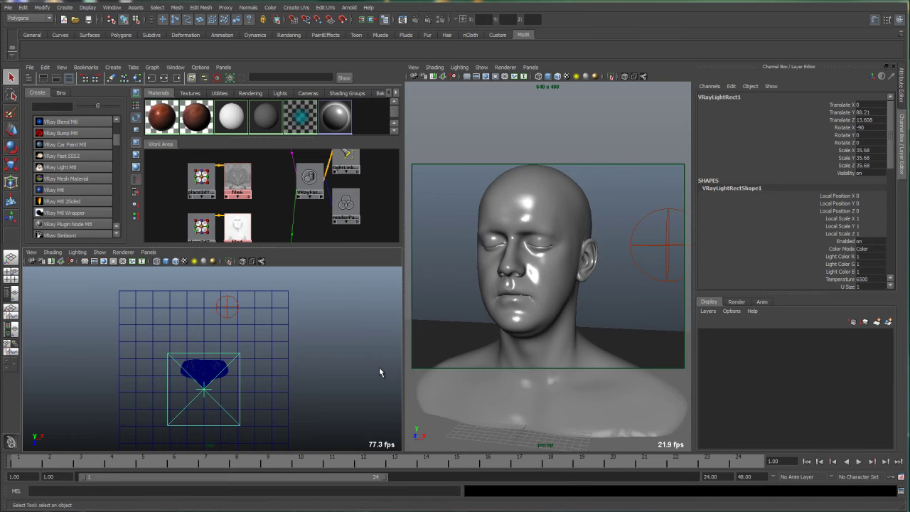
Select the VRay rect light and sphere light in the zoomed top view
click(320, 341)
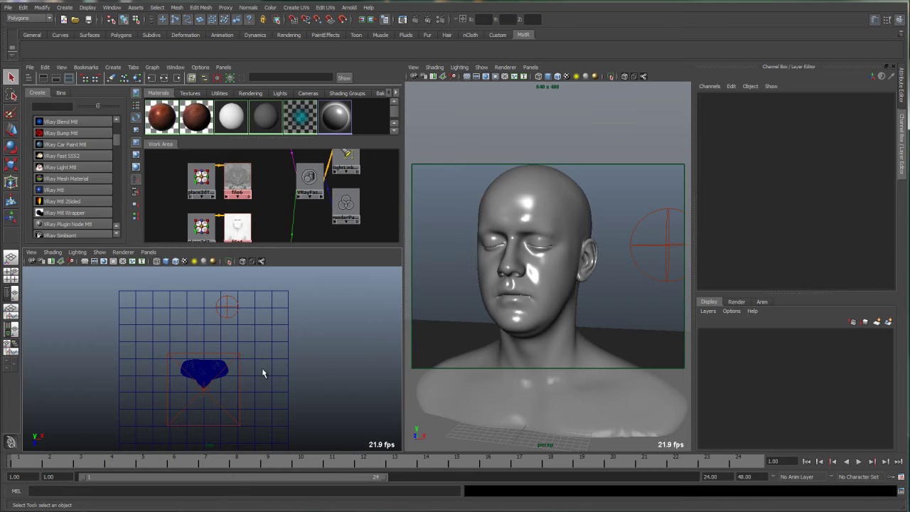
alt+right_drag(264, 377, 289, 372)
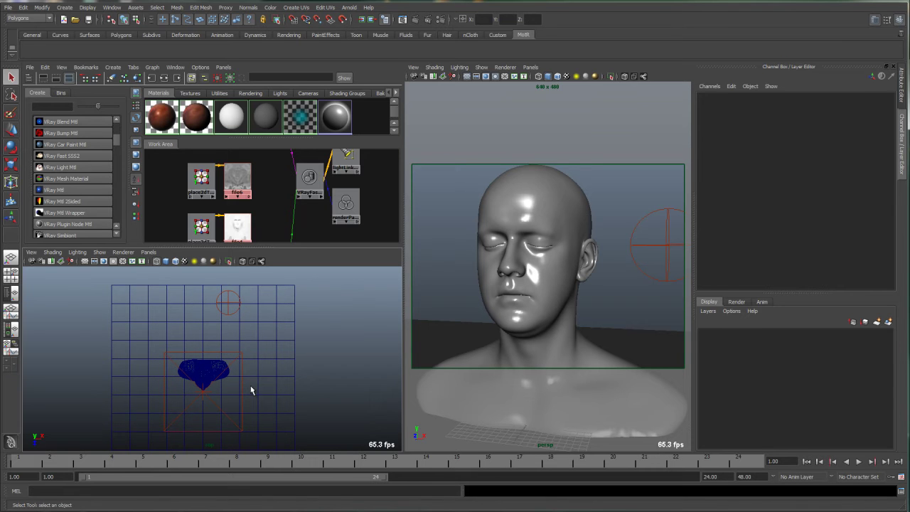
click(208, 395)
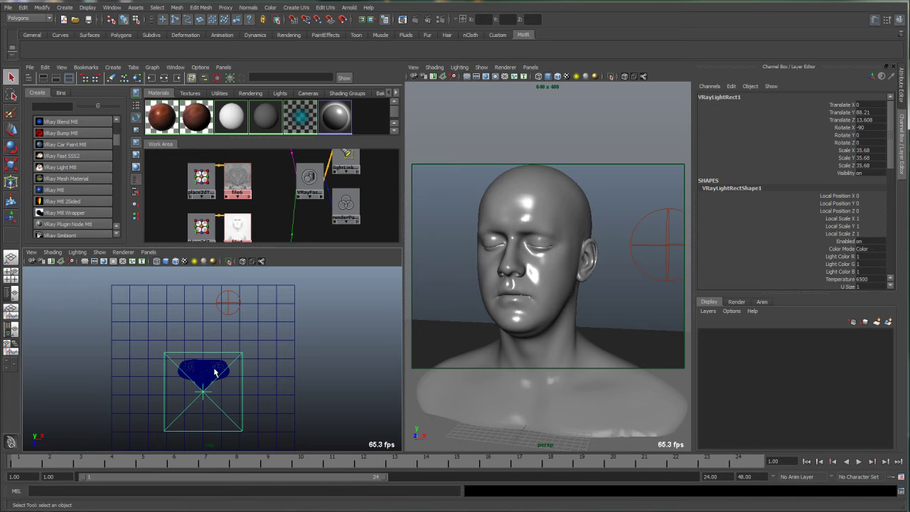
click(235, 314)
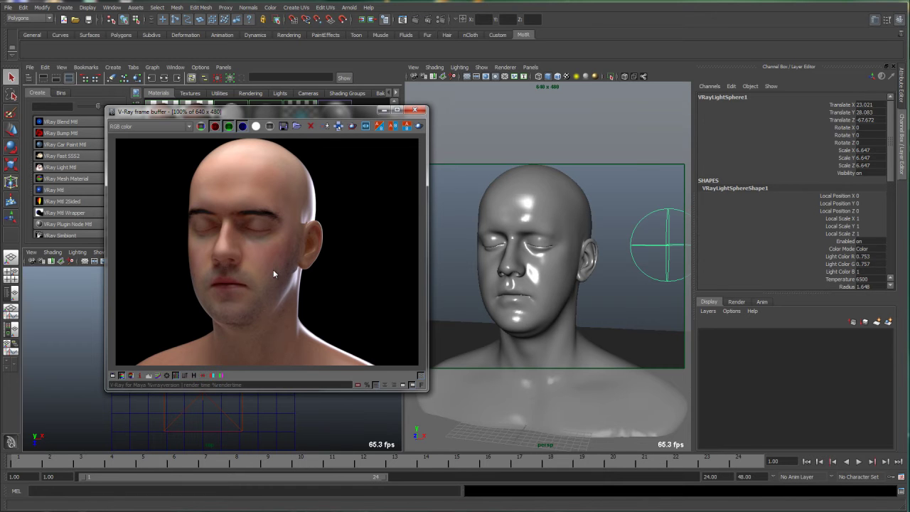
Move the V-Ray frame buffer around to inspect the head render, then close it
drag(284, 114, 599, 74)
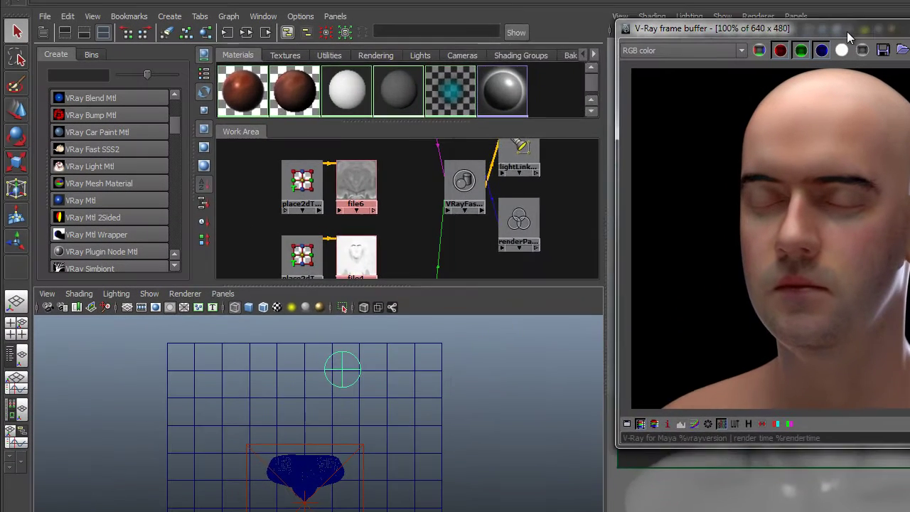
drag(598, 74, 293, 92)
drag(439, 54, 416, 58)
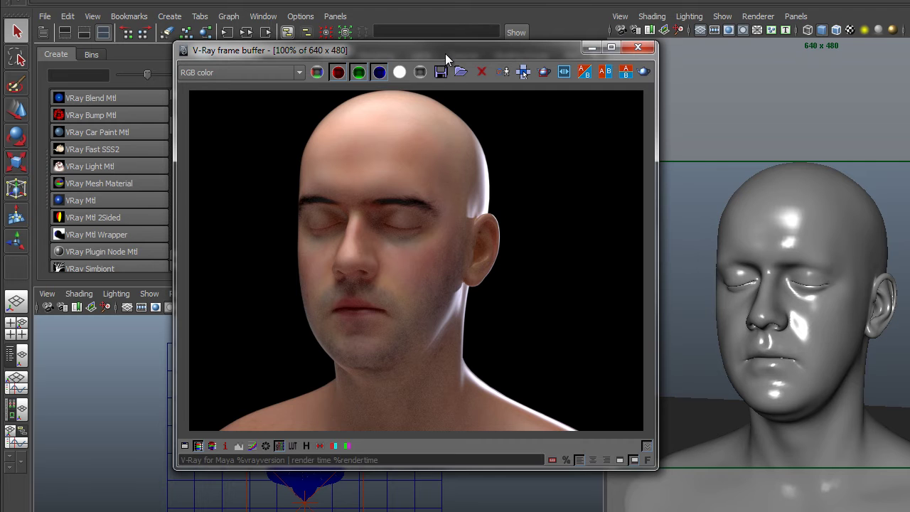
drag(448, 53, 562, 57)
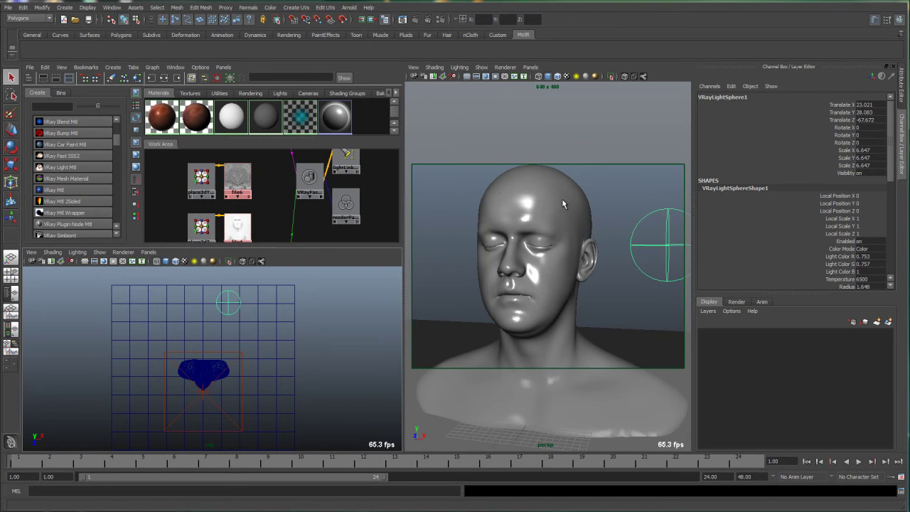
Load the VRayFastSSS21 material's attributes and keep its Skin (pink) preset
click(570, 270)
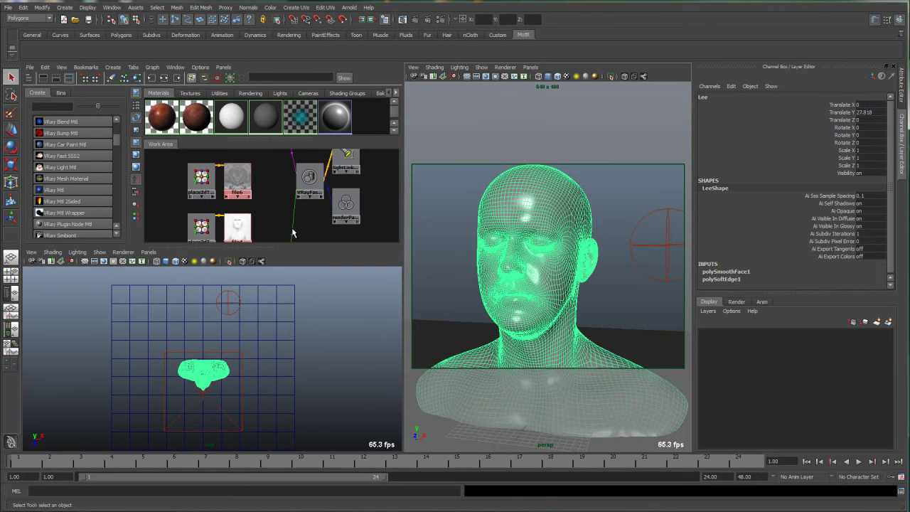
click(162, 116)
drag(240, 246, 240, 411)
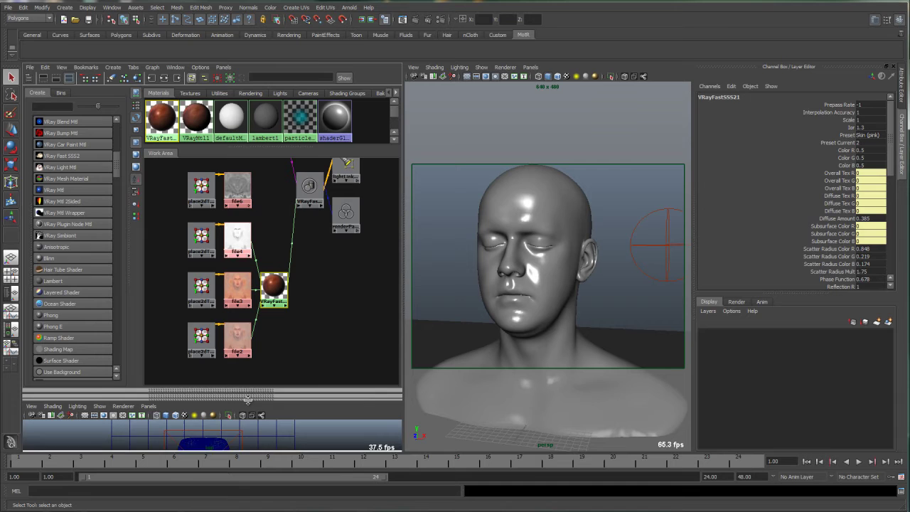
key(ctrl+a)
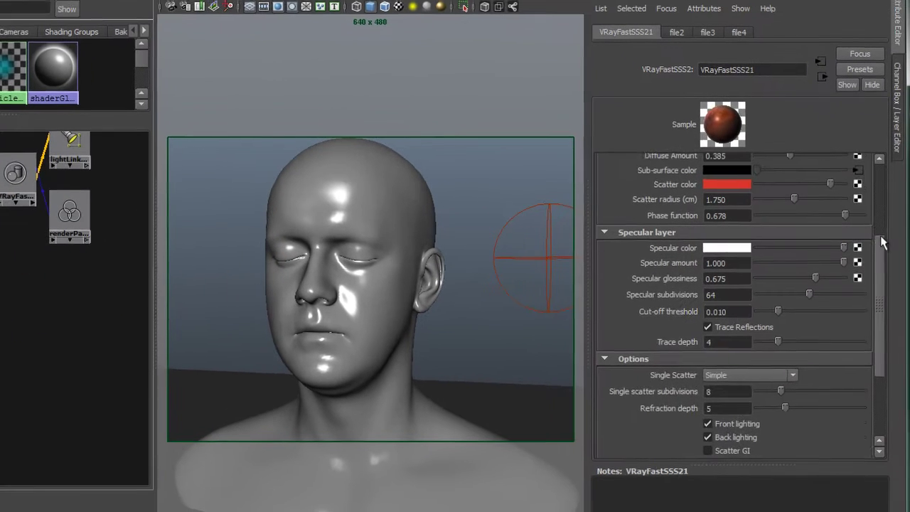
scroll(895, 190, up, 5)
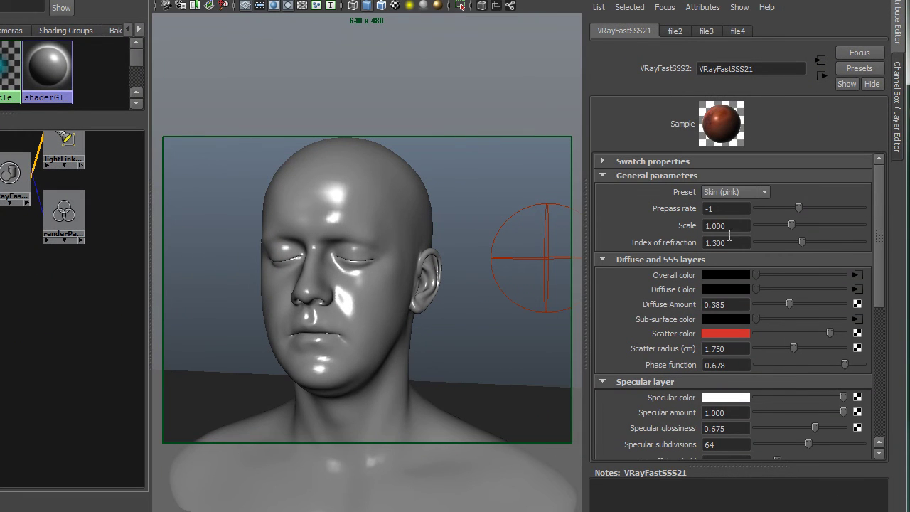
click(743, 192)
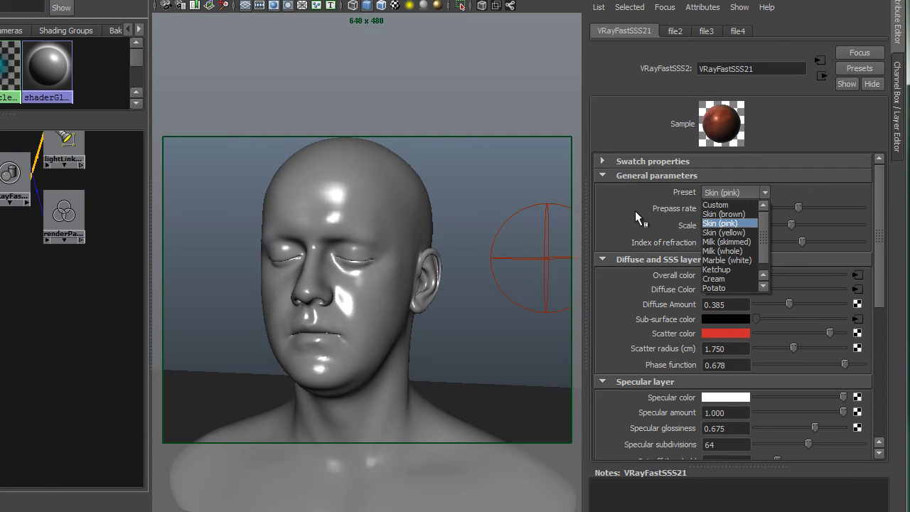
click(635, 211)
Review the skin material's Prepass rate -1, Scale 1.000 and Index of refraction 1.300
click(714, 209)
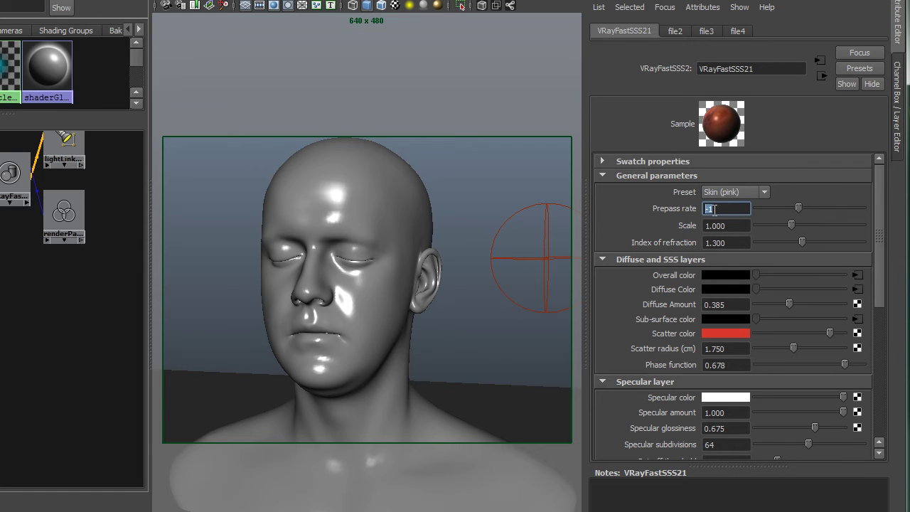
click(732, 226)
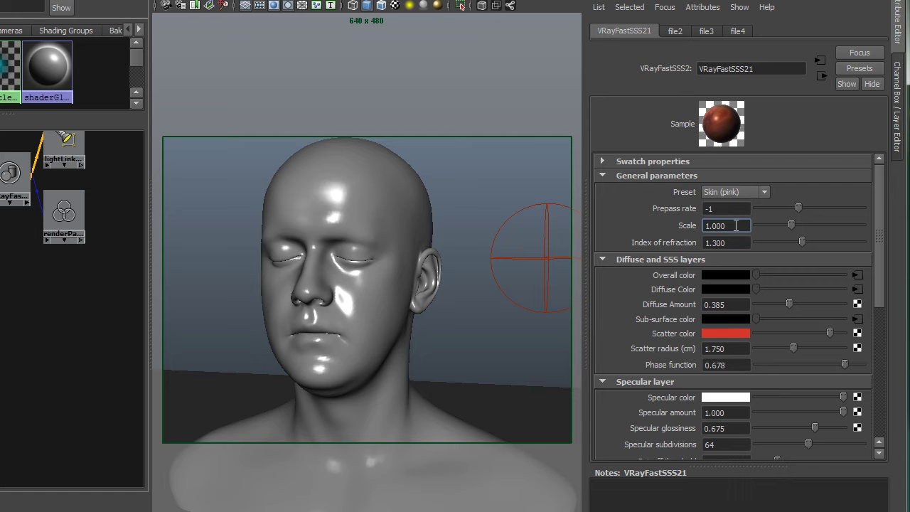
double_click(736, 226)
click(350, 264)
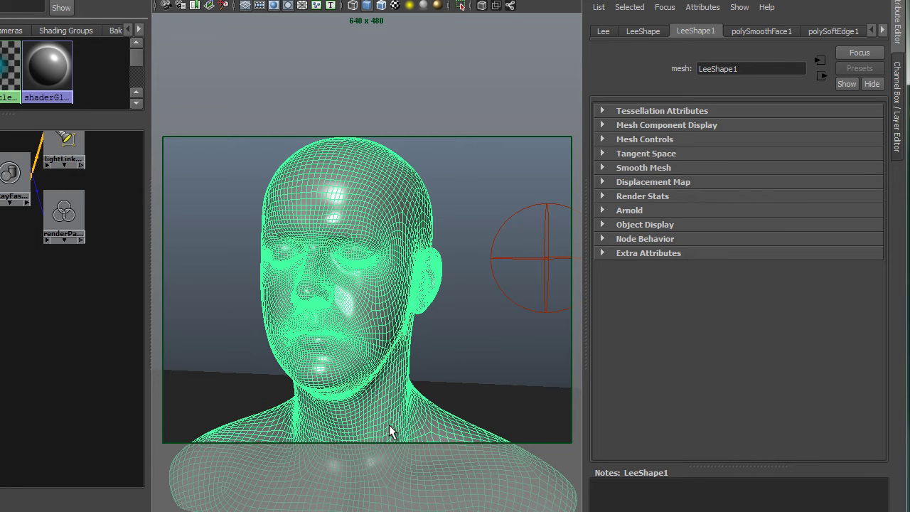
click(469, 332)
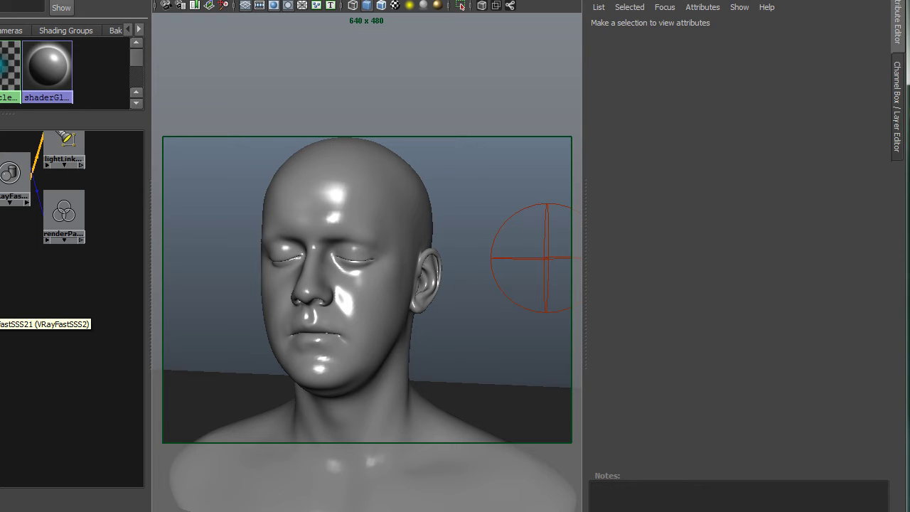
click(37, 316)
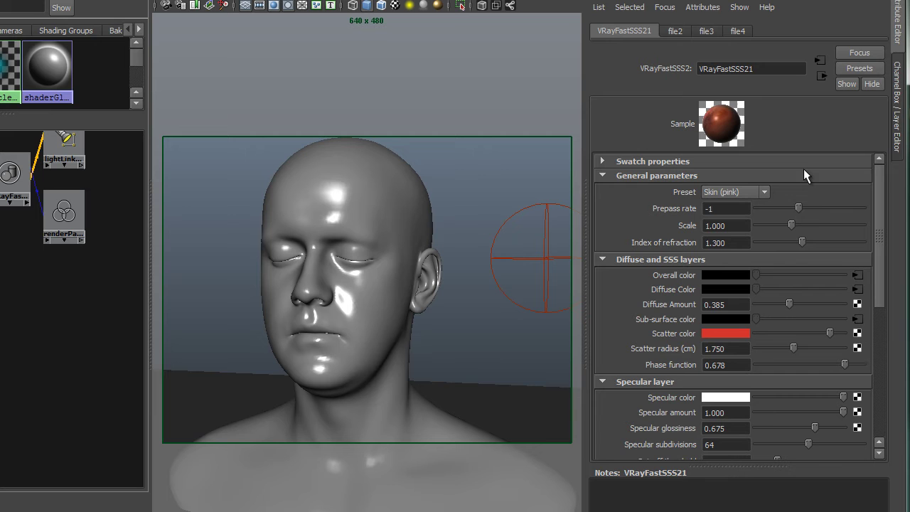
click(735, 225)
double_click(735, 225)
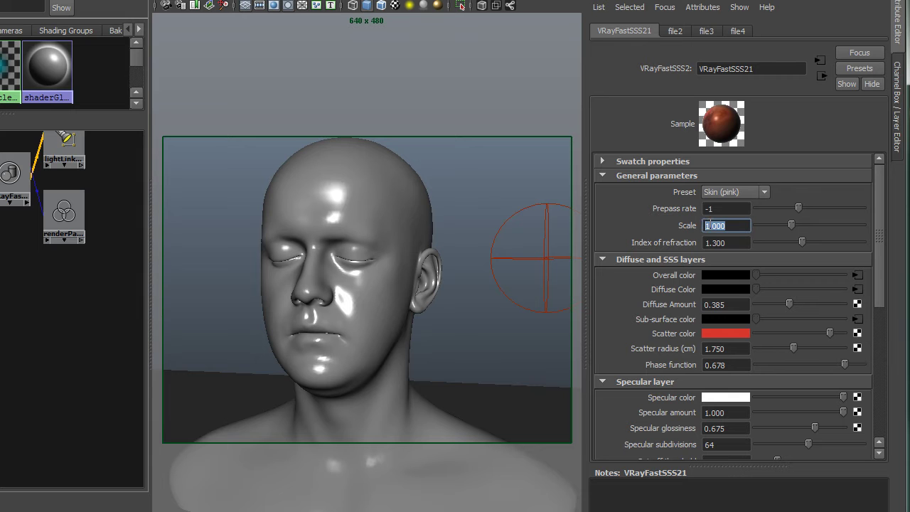
click(739, 243)
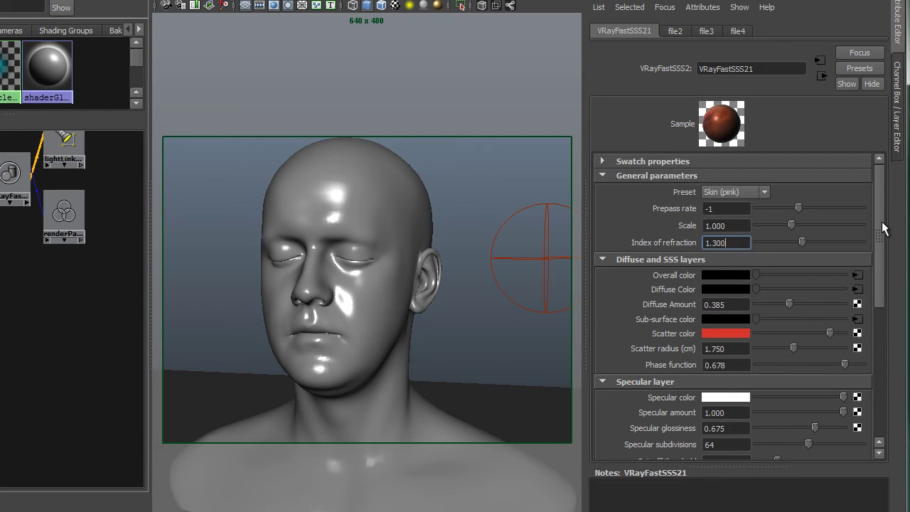
scroll(882, 237, down, 1)
scroll(882, 237, down, 1)
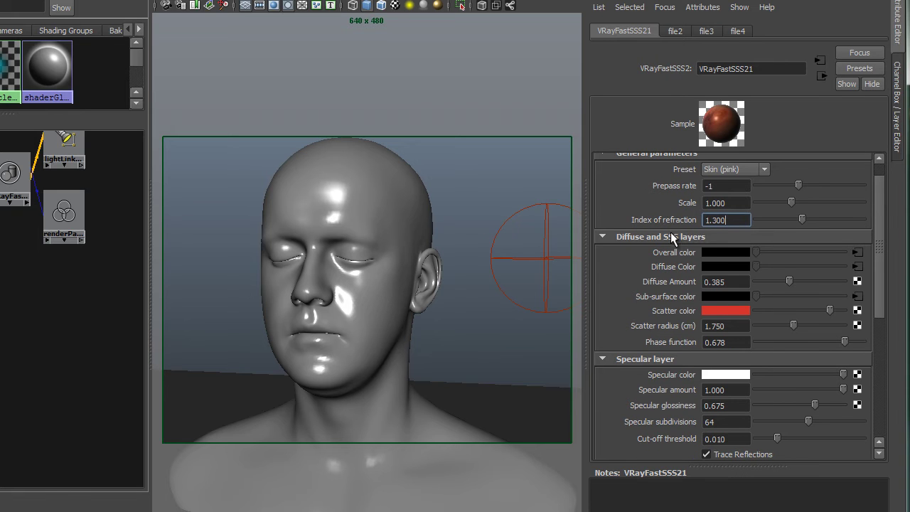
drag(737, 220, 694, 220)
drag(881, 217, 881, 239)
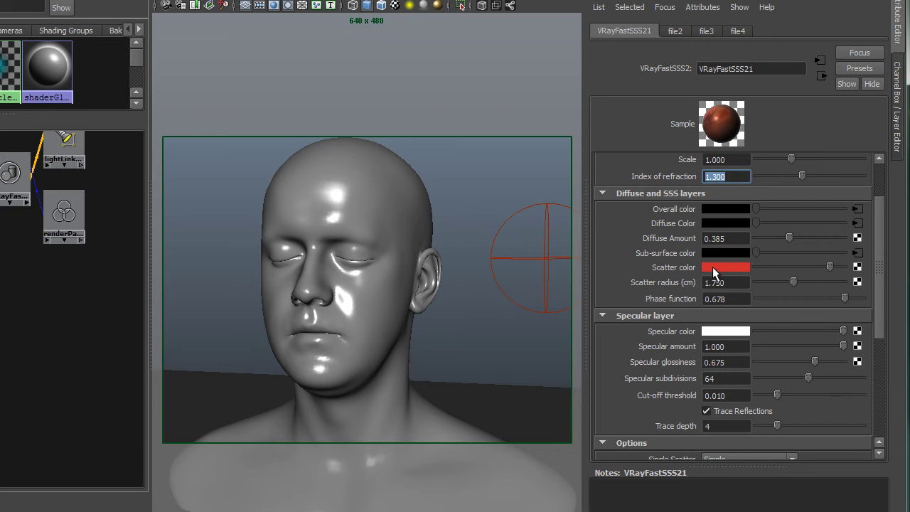
drag(739, 282, 694, 282)
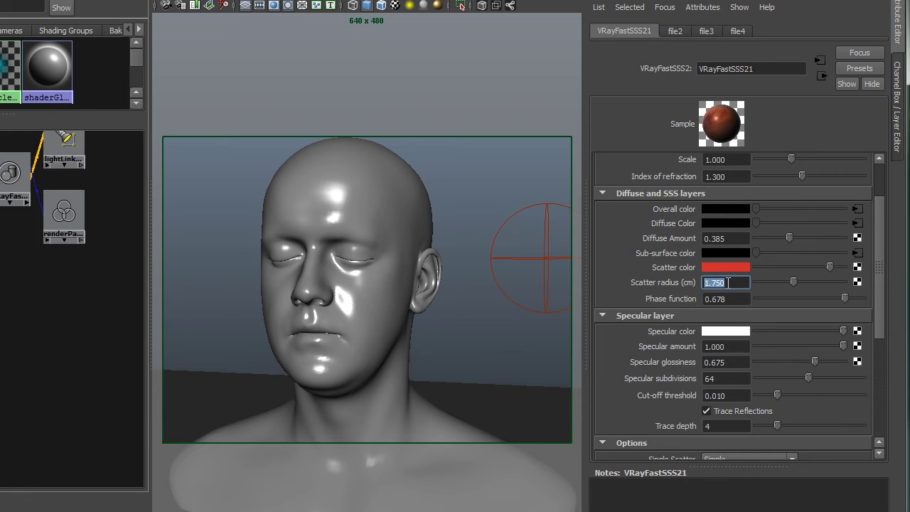
click(728, 282)
drag(730, 283, 709, 286)
click(736, 299)
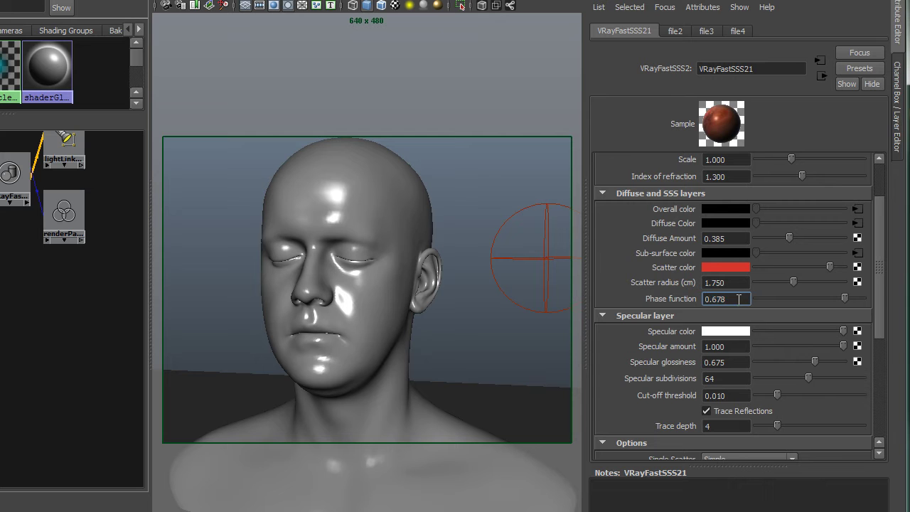
mouse_move(880, 278)
mouse_down()
mouse_move(879, 288)
mouse_move(882, 278)
mouse_up()
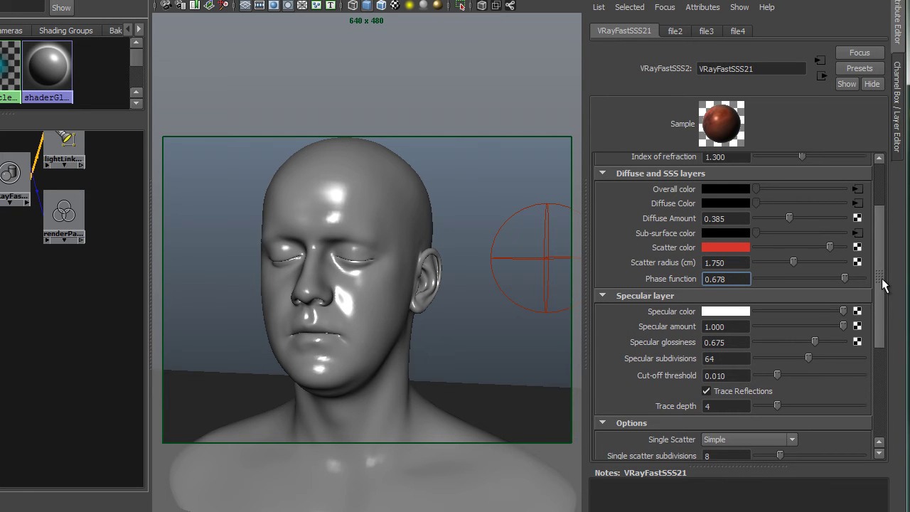
double_click(734, 282)
drag(845, 276, 811, 278)
drag(813, 278, 844, 278)
drag(845, 278, 880, 277)
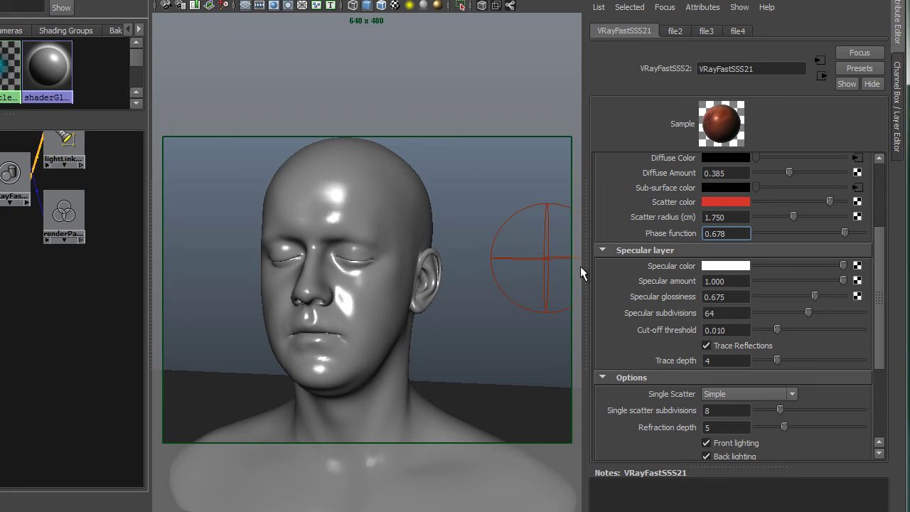
Reposition the finished render window and show VRayFastSSS21's settings instead of the sphere light's
click(543, 261)
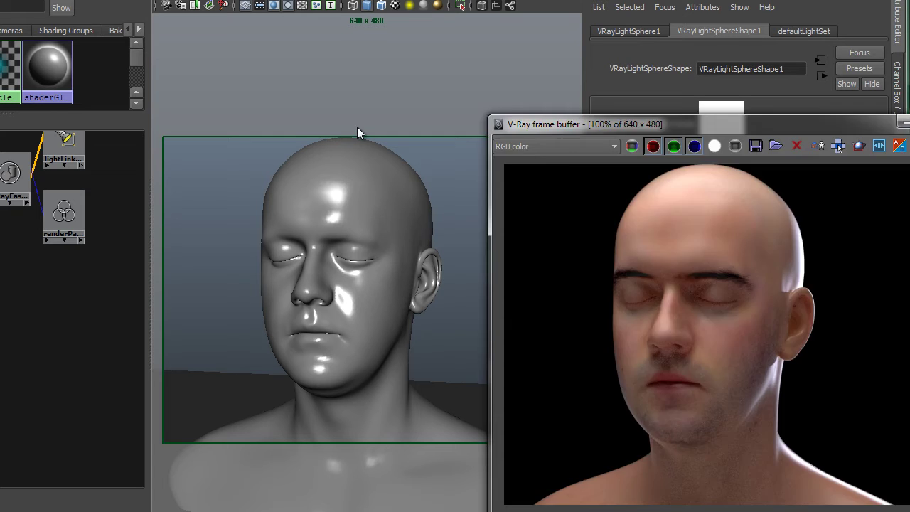
drag(640, 122, 51, 62)
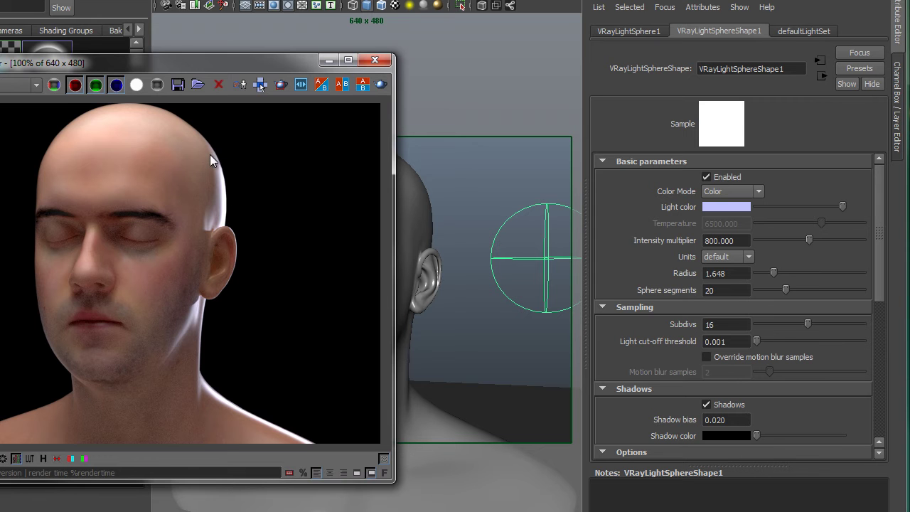
mouse_move(214, 70)
mouse_down()
mouse_move(214, 60)
mouse_move(217, 128)
mouse_move(214, 76)
mouse_up()
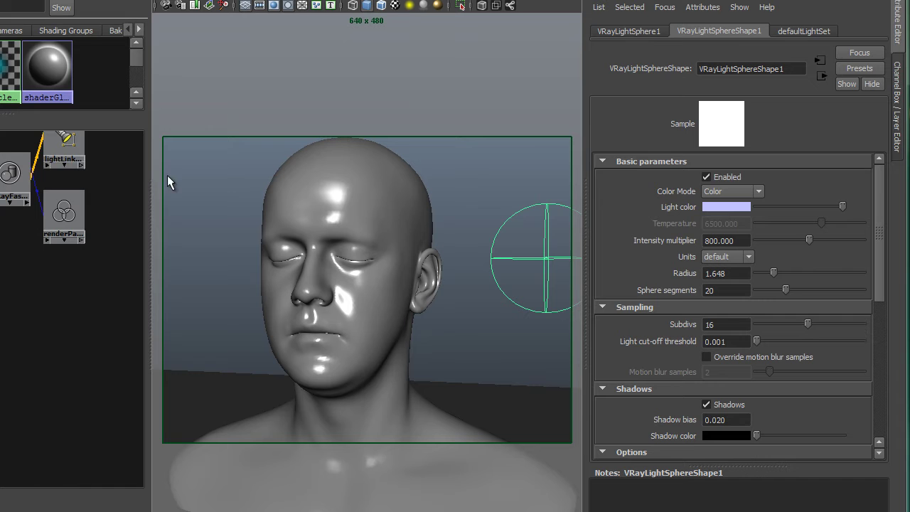
click(10, 178)
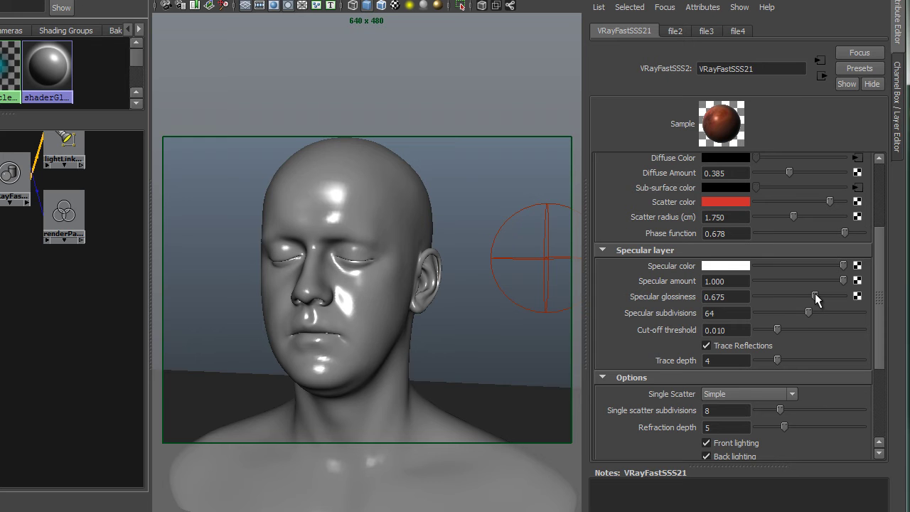
Set Specular glossiness to 0.699 and check subdivisions 64 and cut-off threshold 0.010
mouse_move(815, 294)
mouse_down()
mouse_move(778, 295)
mouse_move(825, 291)
mouse_move(816, 298)
mouse_up()
drag(879, 288, 879, 295)
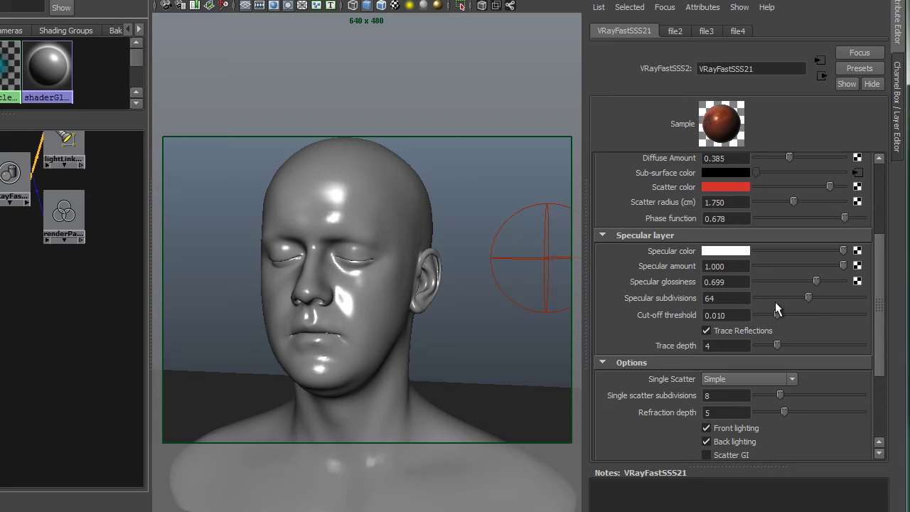
drag(724, 298, 695, 298)
drag(738, 317, 676, 314)
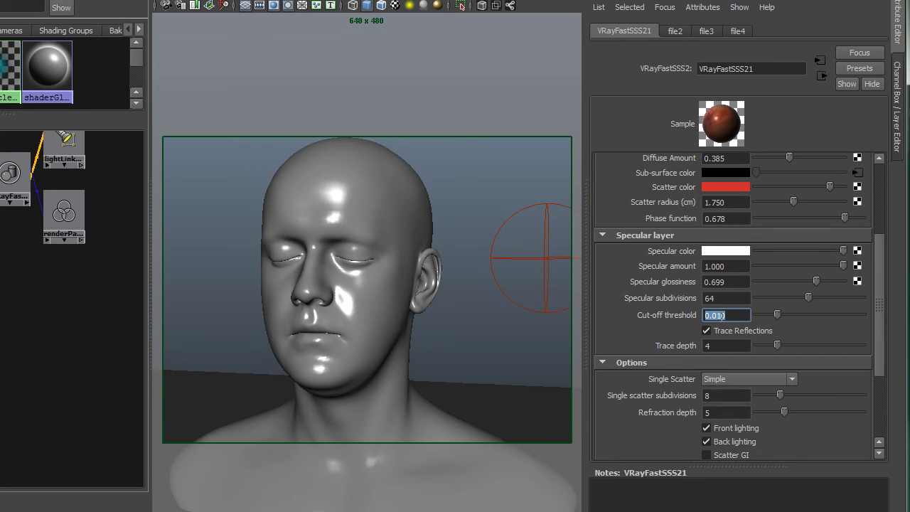
drag(882, 310, 882, 324)
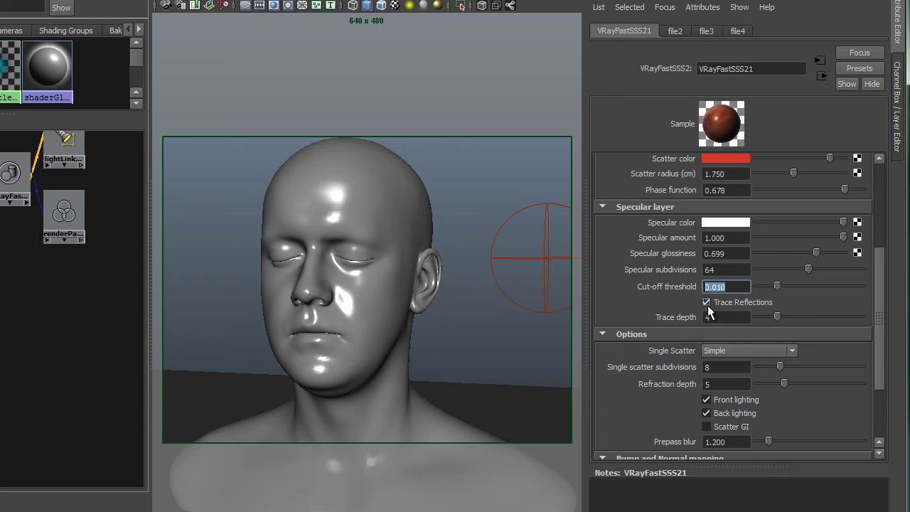
drag(882, 311, 873, 381)
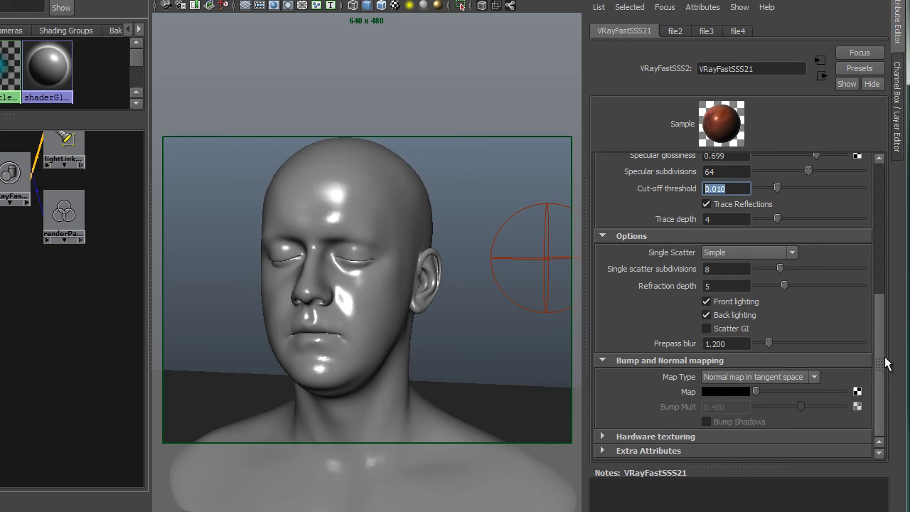
scroll(879, 356, up, 3)
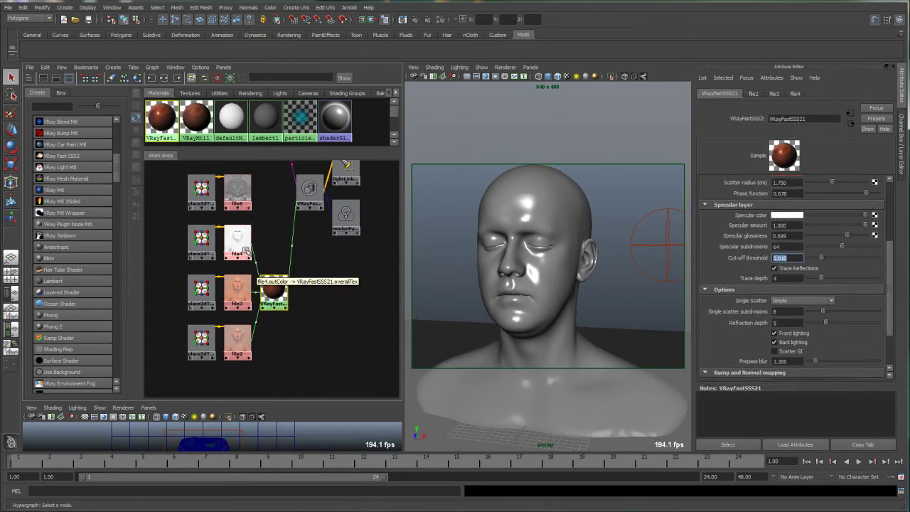
click(241, 242)
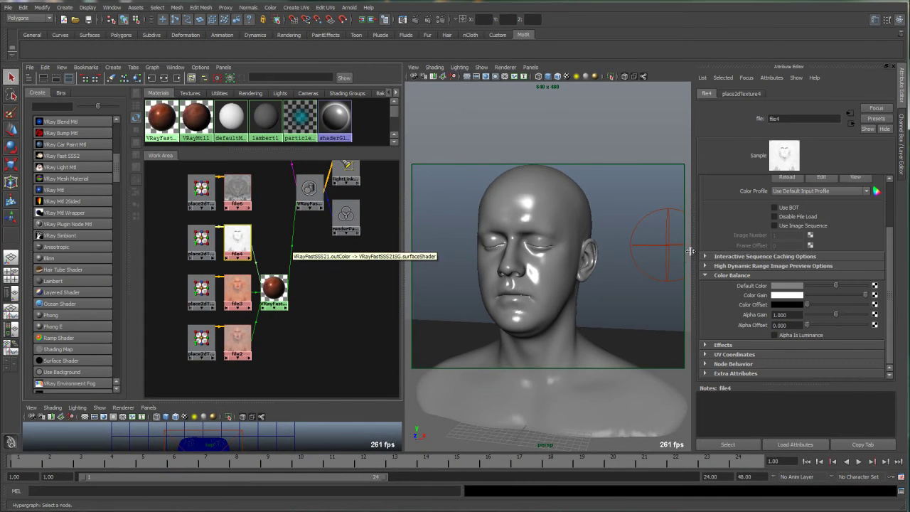
click(257, 267)
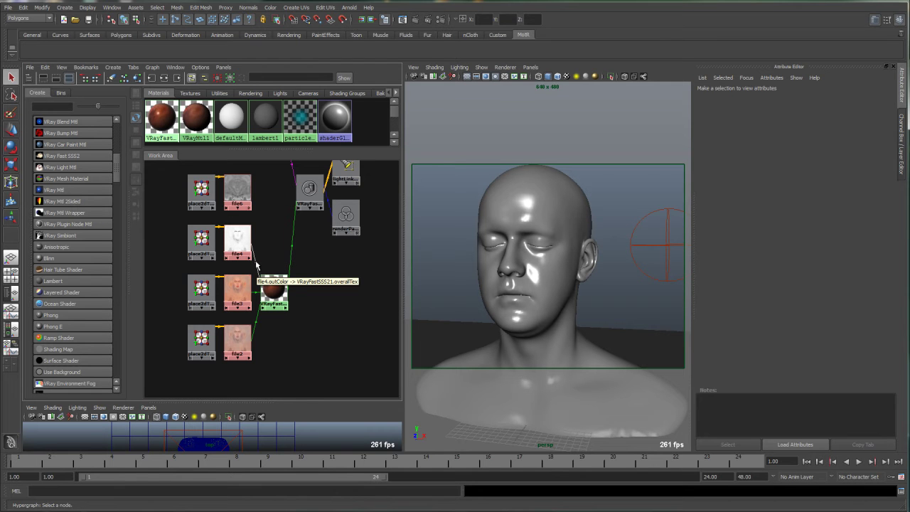
click(273, 293)
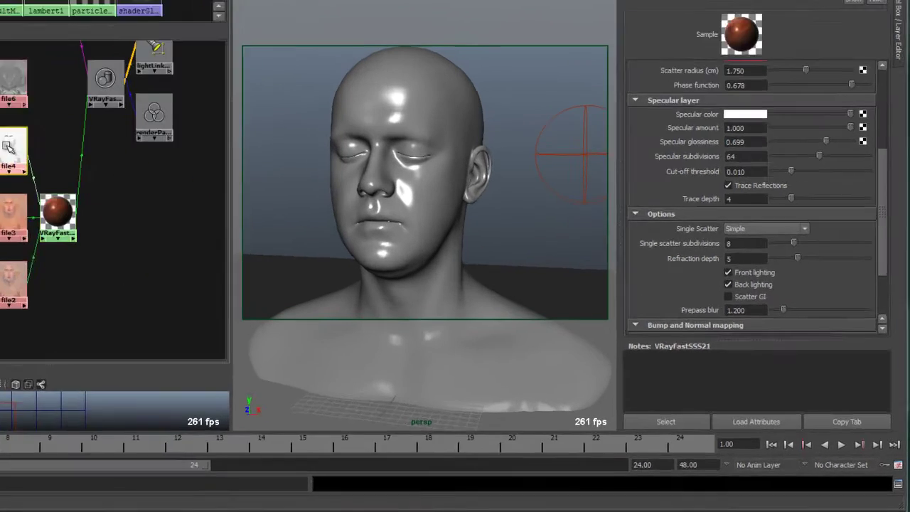
click(793, 85)
View file4's Map-OverallColor.tga, zoom and pan over the stubble, then close the viewer
click(859, 241)
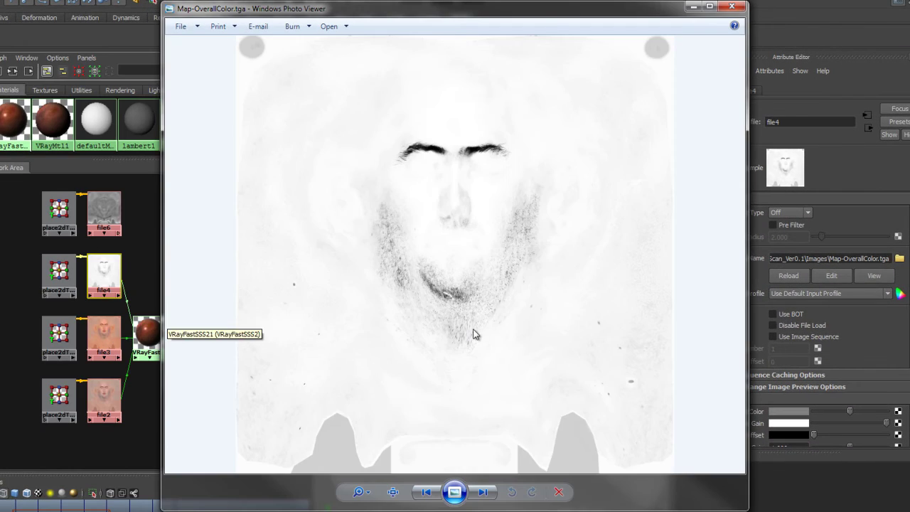
scroll(468, 302, up, 3)
scroll(467, 302, up, 2)
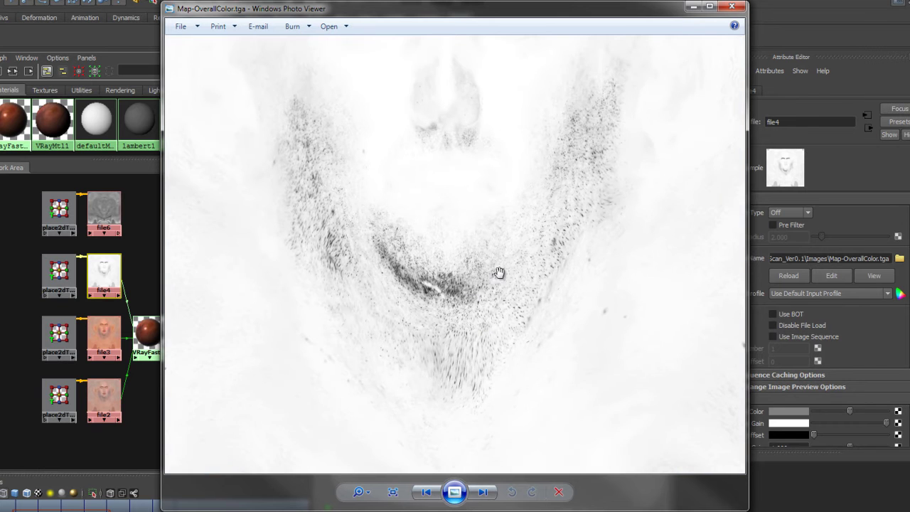
drag(498, 270, 484, 308)
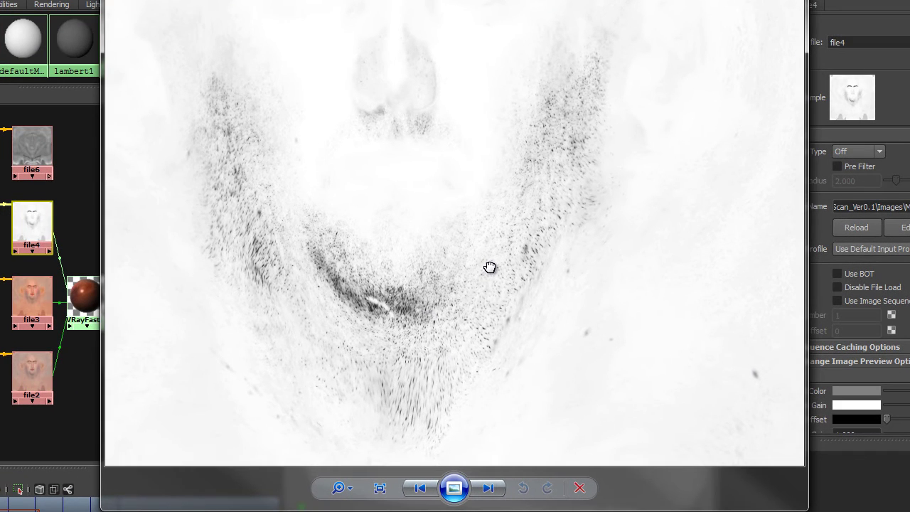
drag(484, 308, 476, 328)
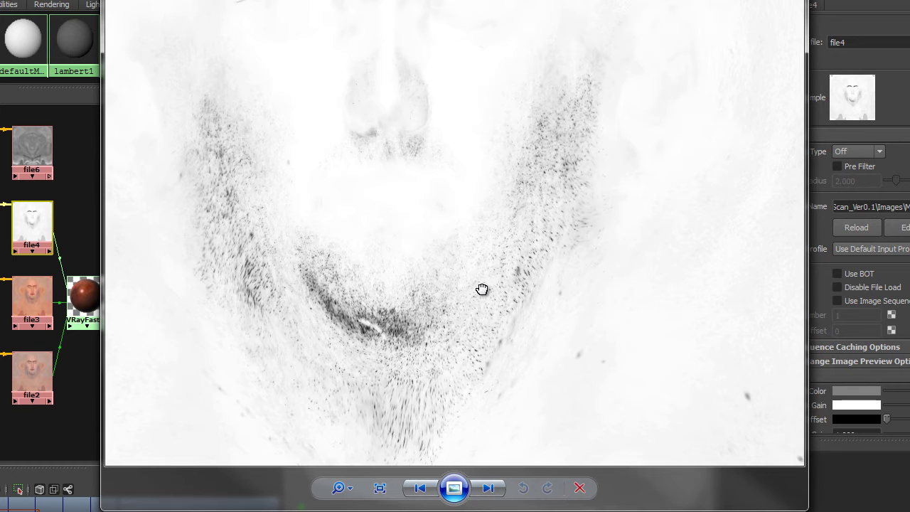
drag(481, 288, 457, 258)
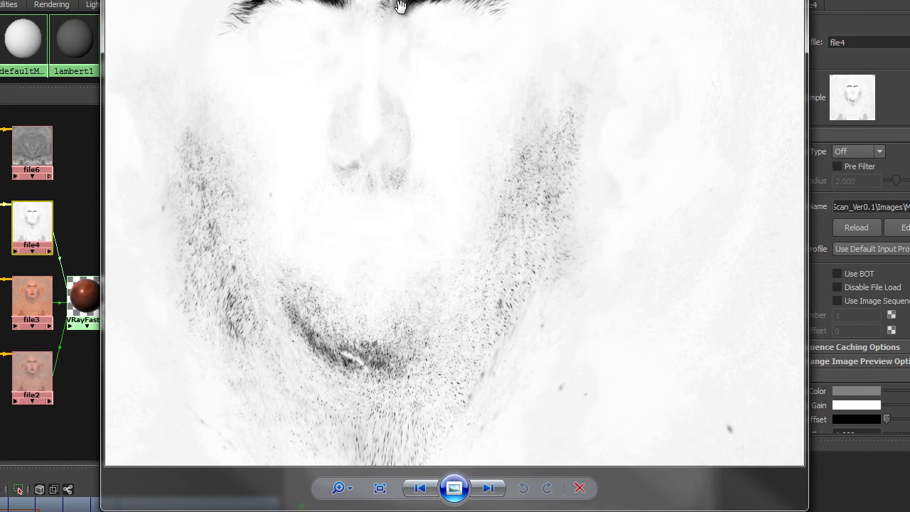
drag(449, 110, 431, 143)
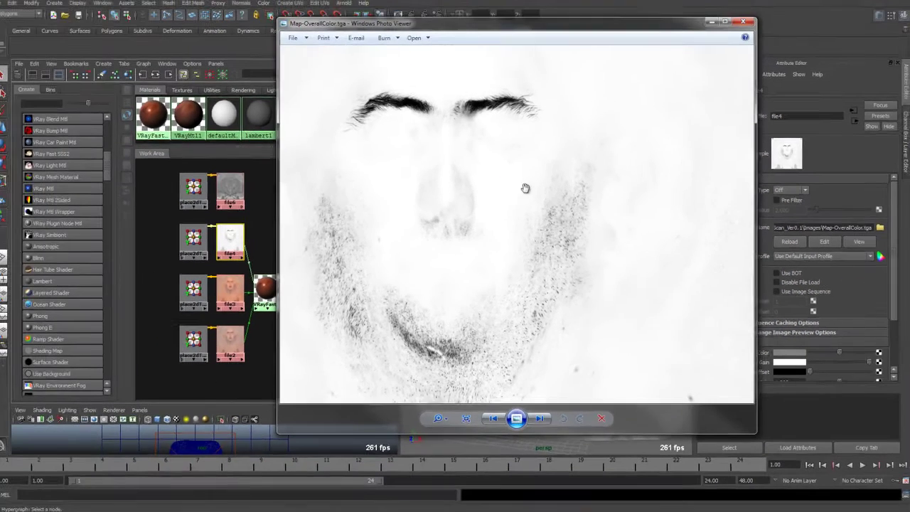
drag(524, 189, 500, 89)
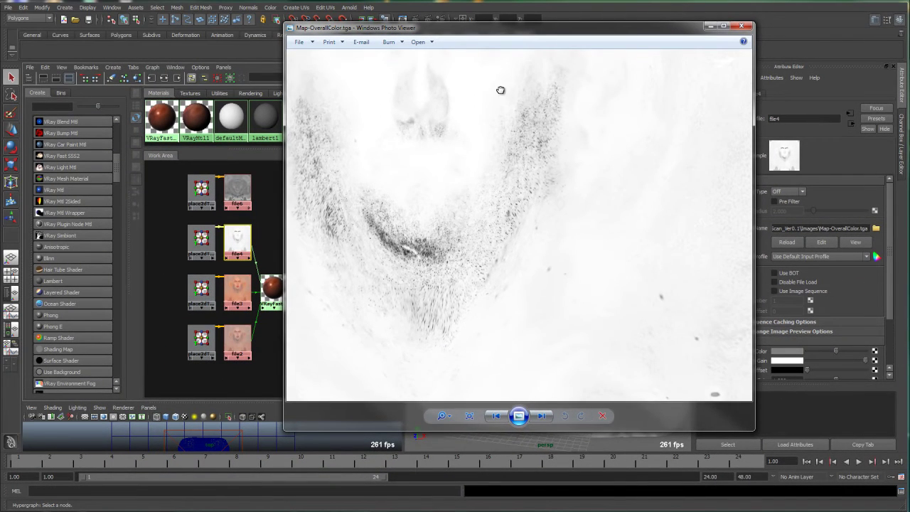
drag(565, 218, 654, 234)
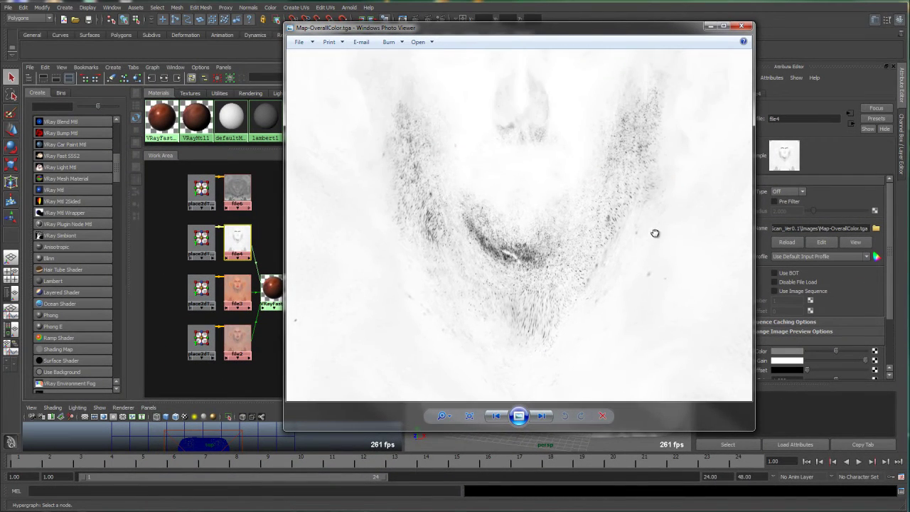
click(741, 26)
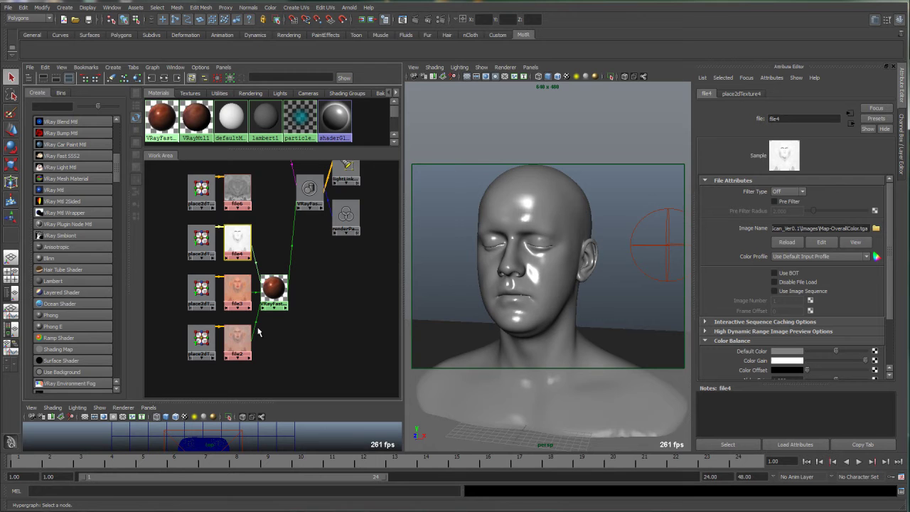
Open file2's Map-COL.jpg, pan around the eyes and brows, then close the viewer
click(240, 344)
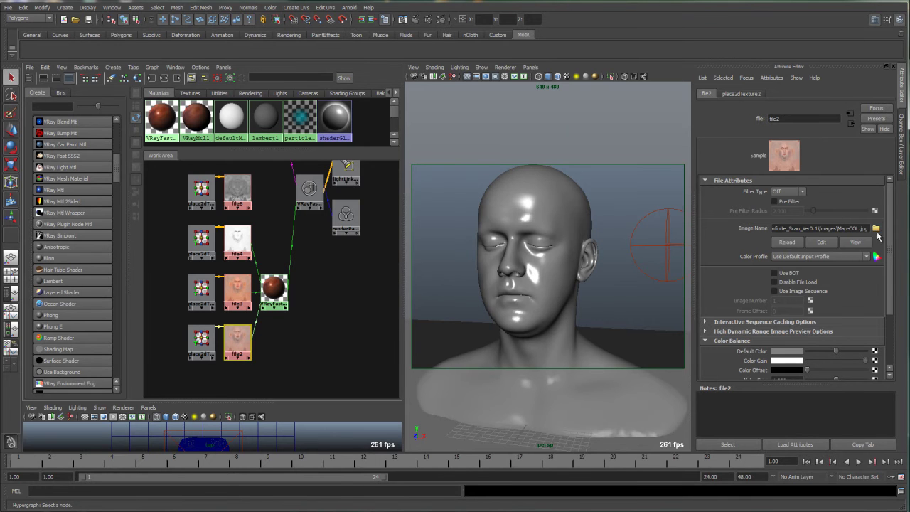
click(853, 243)
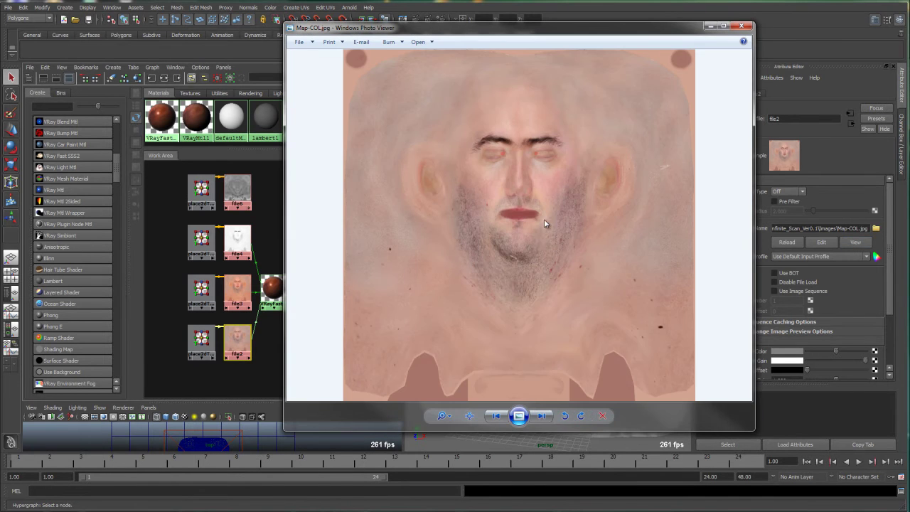
scroll(544, 219, up, 5)
drag(567, 205, 509, 288)
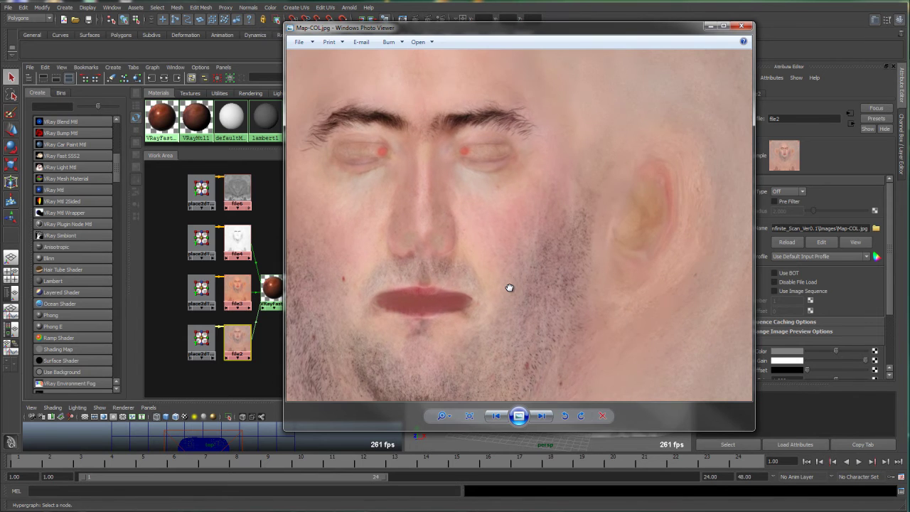
scroll(494, 244, up, 2)
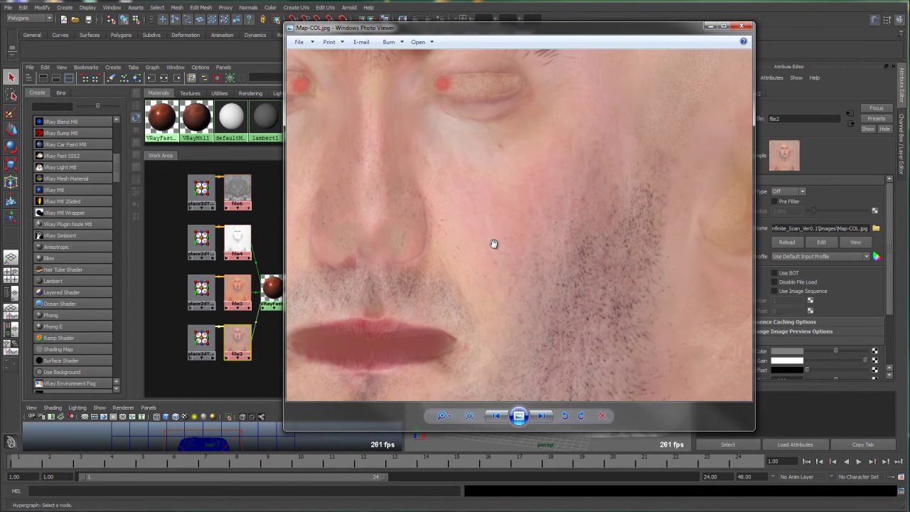
scroll(495, 244, down, 2)
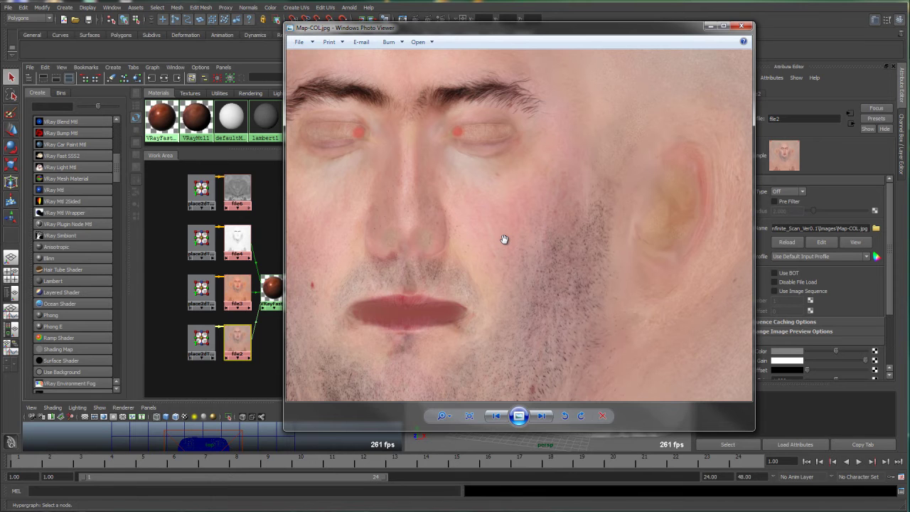
drag(500, 242, 543, 219)
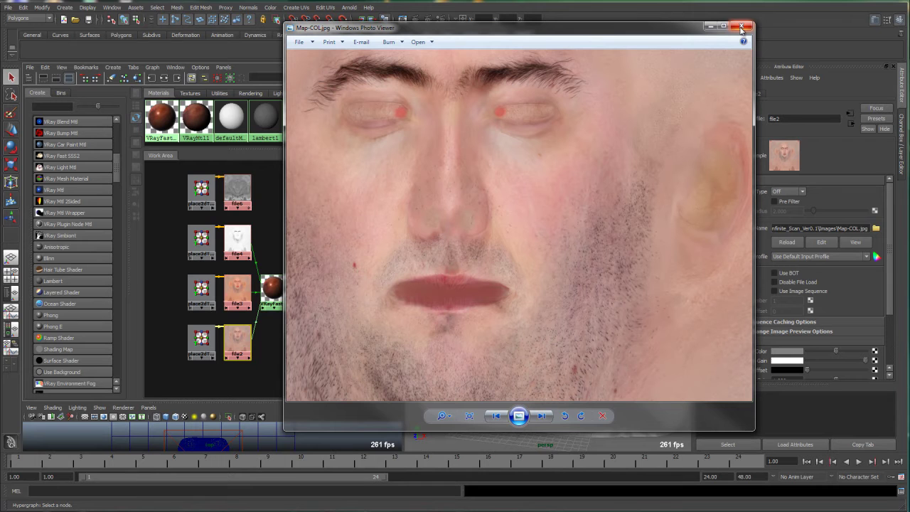
drag(566, 173, 630, 180)
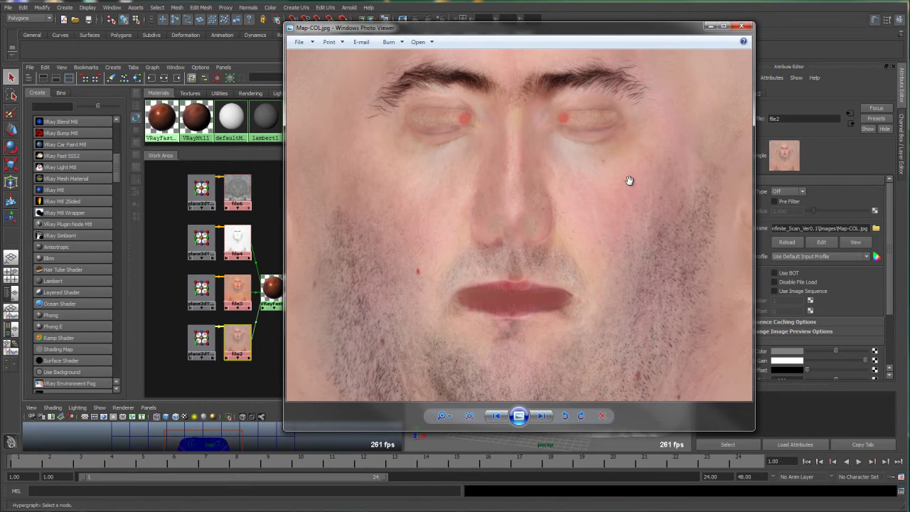
click(741, 27)
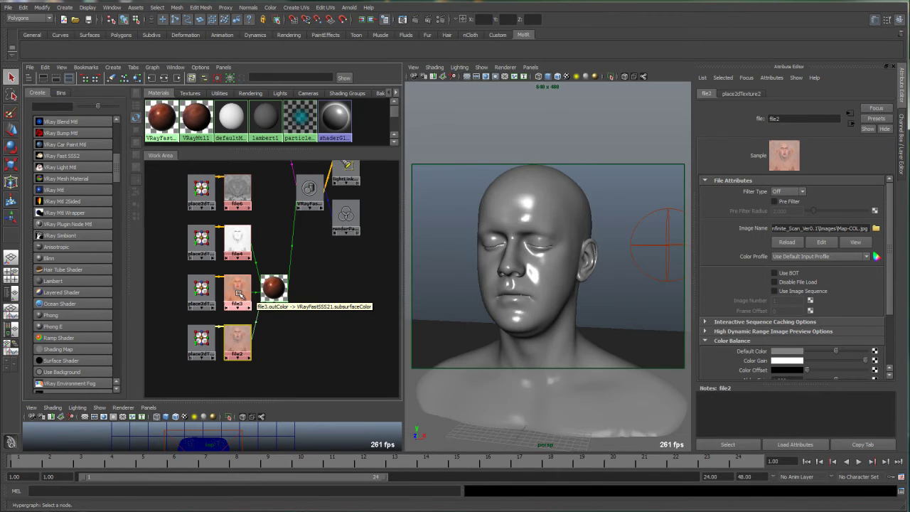
Open file3's Map_SSS.jpg, zoom around the face and chin, then close the viewer
click(238, 291)
click(855, 242)
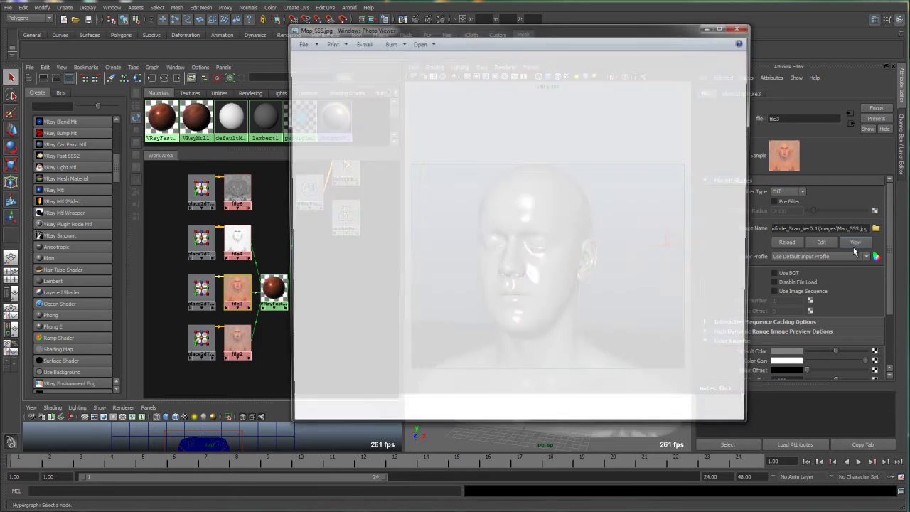
scroll(550, 214, up, 4)
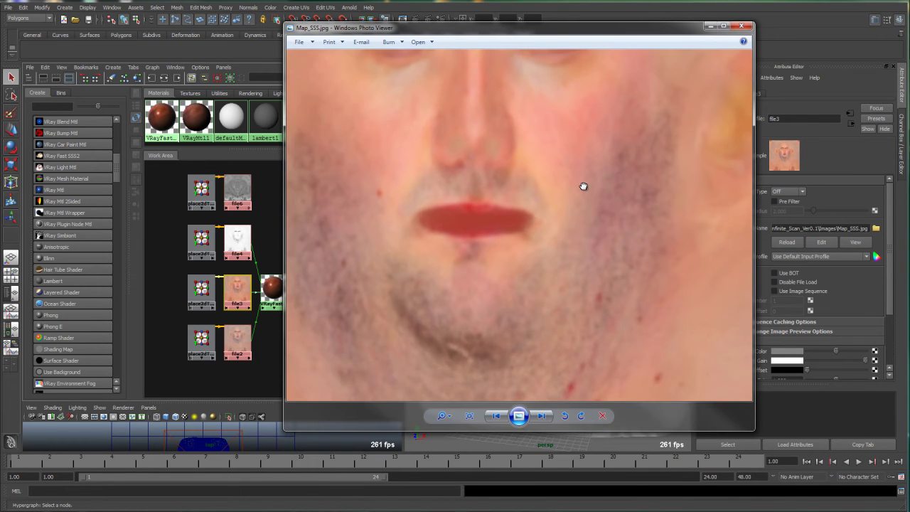
drag(586, 187, 562, 231)
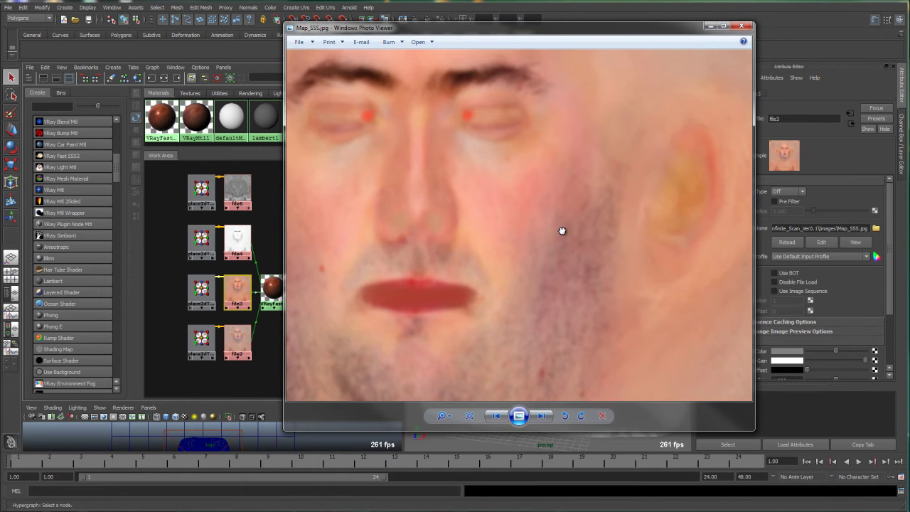
scroll(573, 249, down, 1)
scroll(573, 236, down, 1)
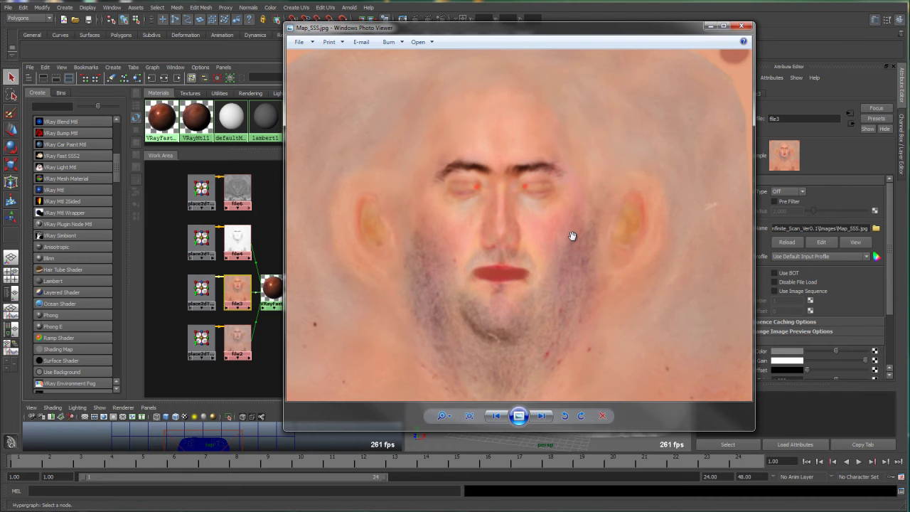
drag(569, 286, 565, 166)
scroll(559, 209, up, 2)
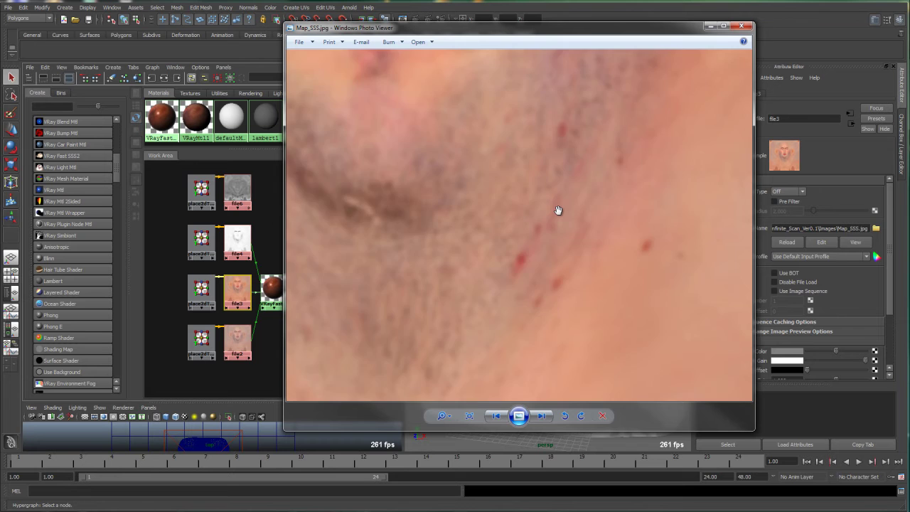
scroll(559, 209, down, 3)
scroll(559, 212, down, 1)
scroll(566, 196, up, 1)
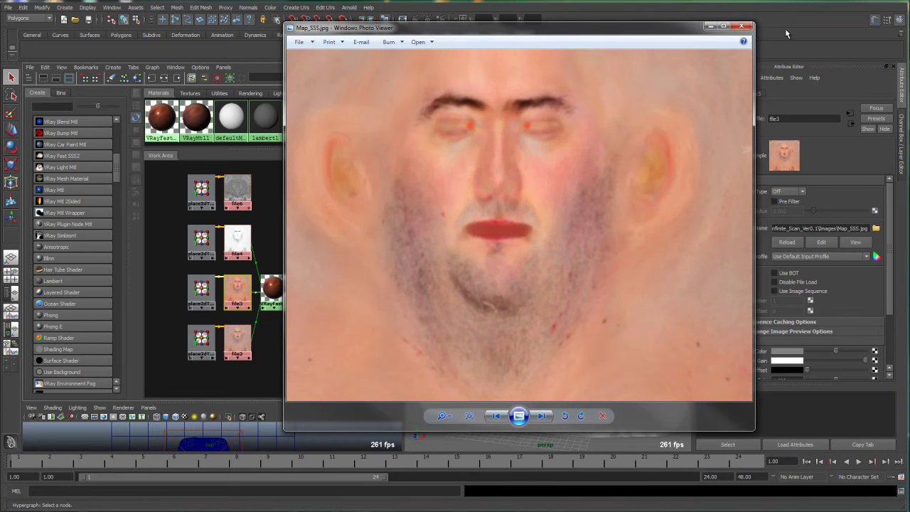
click(742, 25)
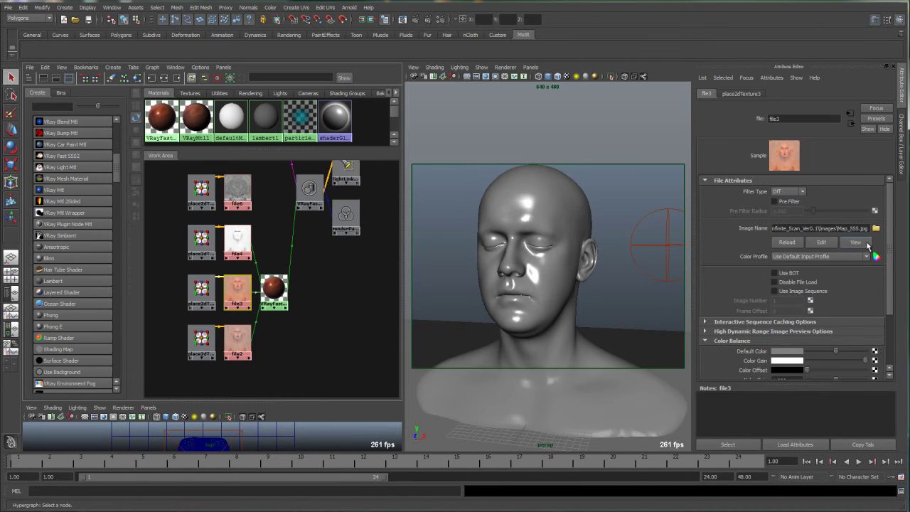
Select VRayFastSSS21SG and check its surface material VRayFastSSS21 and empty displacement slot
mouse_move(892, 253)
mouse_down()
mouse_move(889, 287)
mouse_move(889, 264)
mouse_up()
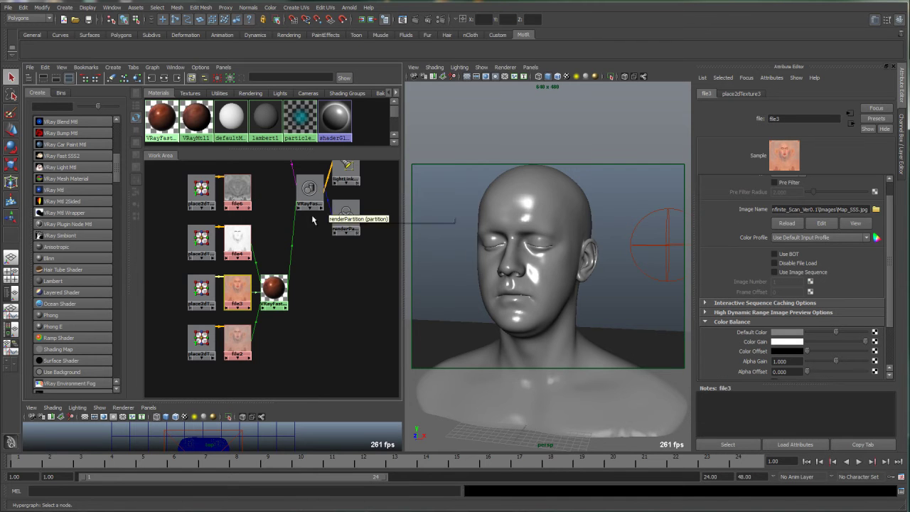
click(310, 190)
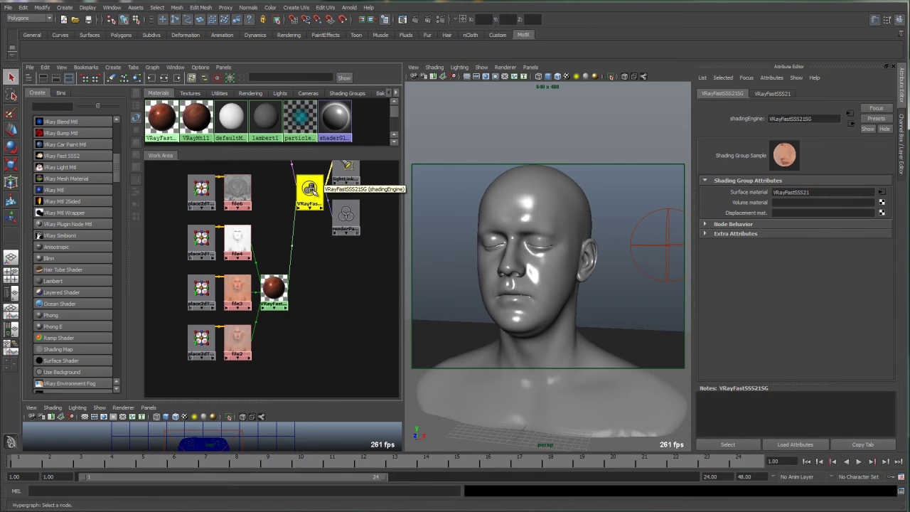
click(766, 96)
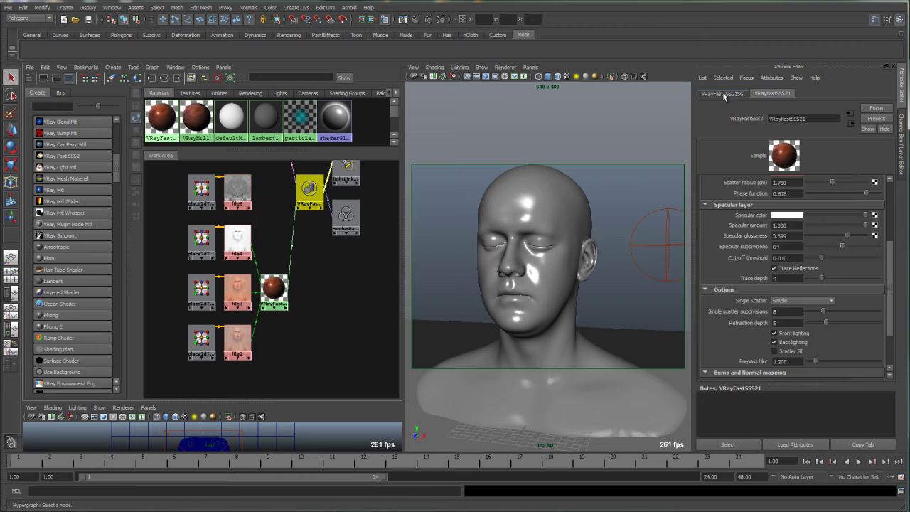
click(720, 93)
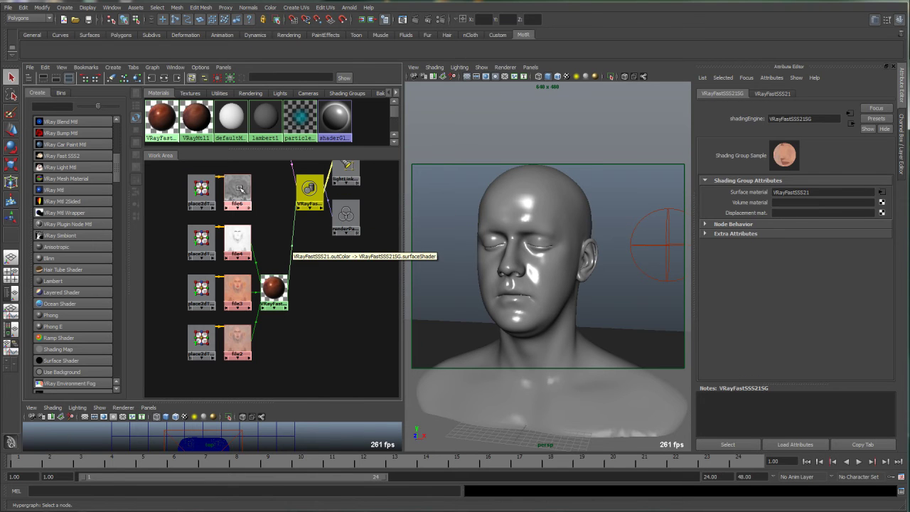
Connect file6 as displacementShader1 on the shading group and check its Alpha Offset -0.500
middle_drag(232, 190, 765, 215)
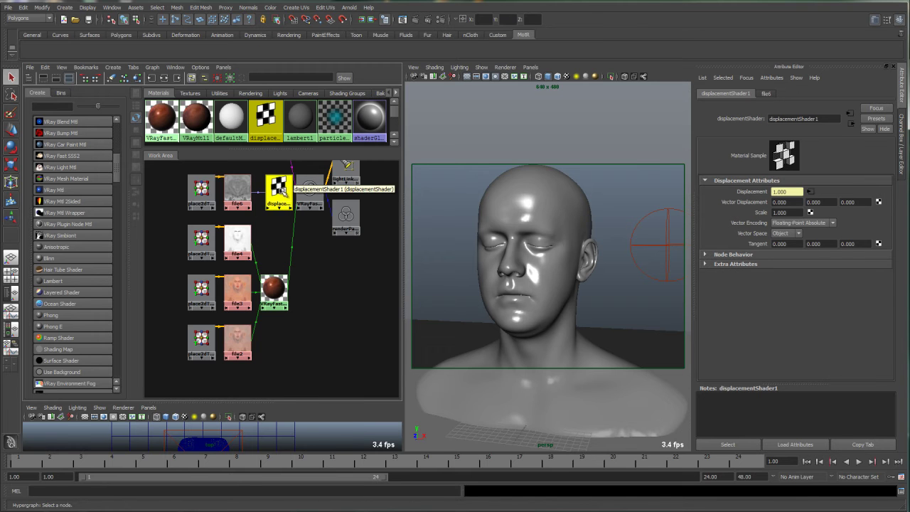
drag(279, 198, 273, 197)
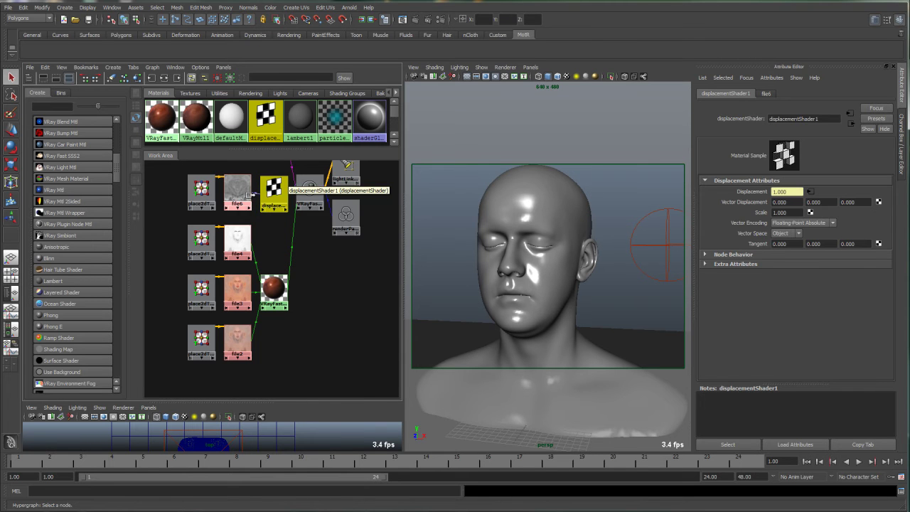
click(242, 190)
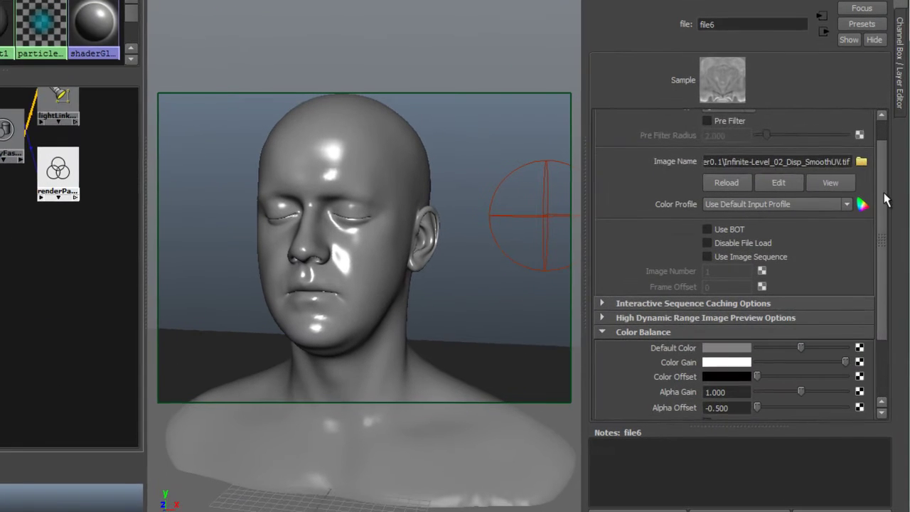
scroll(886, 199, down, 3)
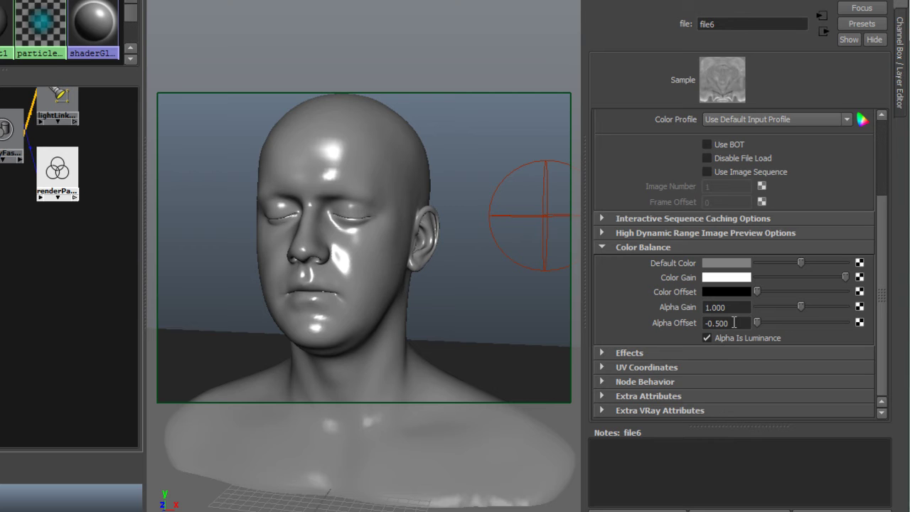
drag(732, 322, 701, 310)
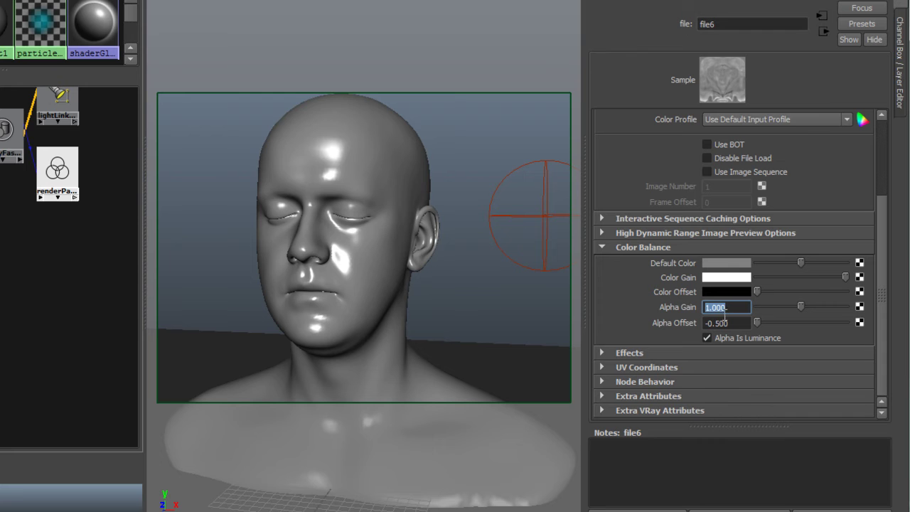
drag(738, 324, 703, 325)
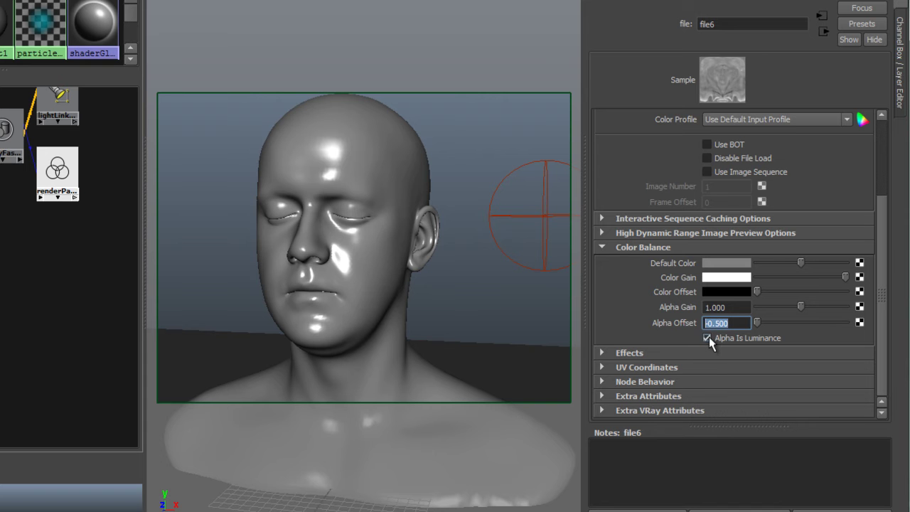
click(86, 261)
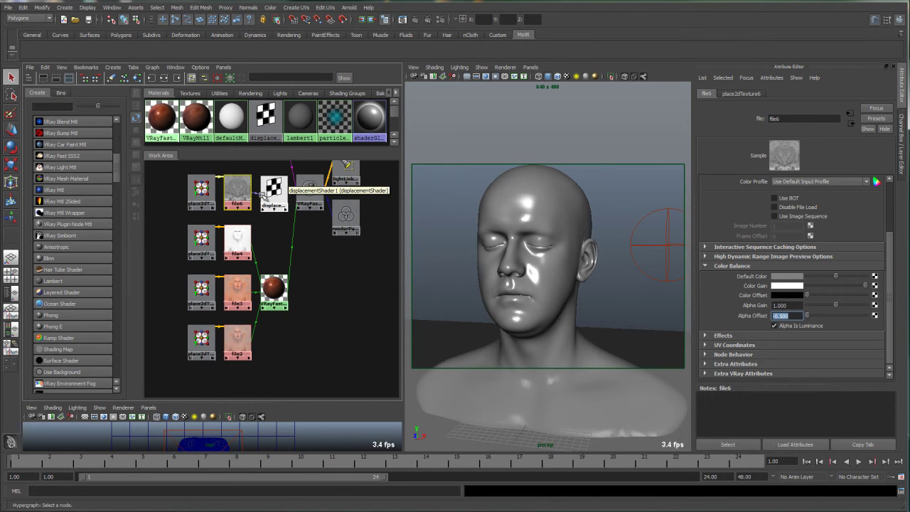
Add V-Ray displacement control attributes to the head's LeeShape1 shape
click(566, 211)
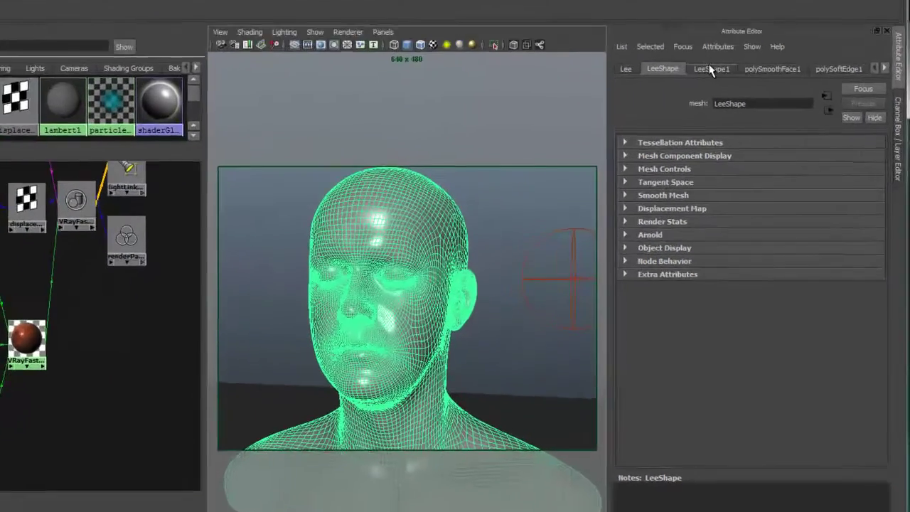
click(766, 94)
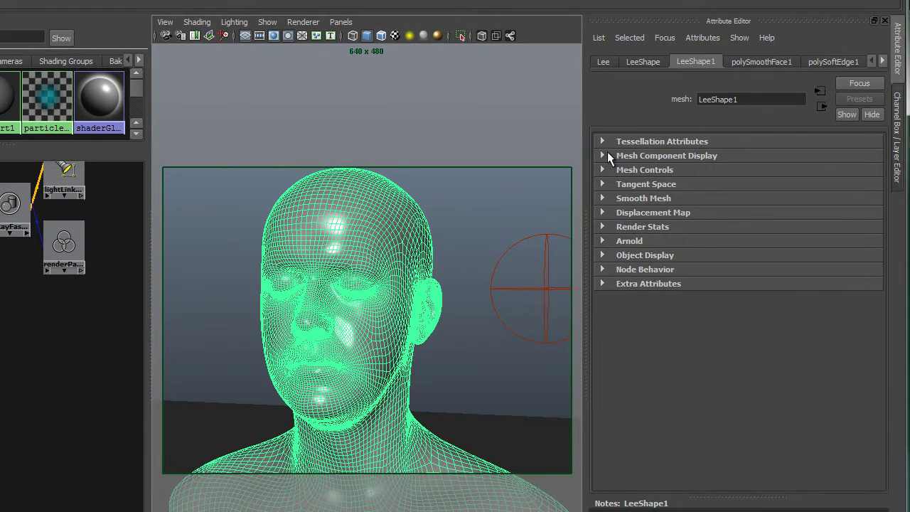
click(701, 37)
mouse_move(712, 91)
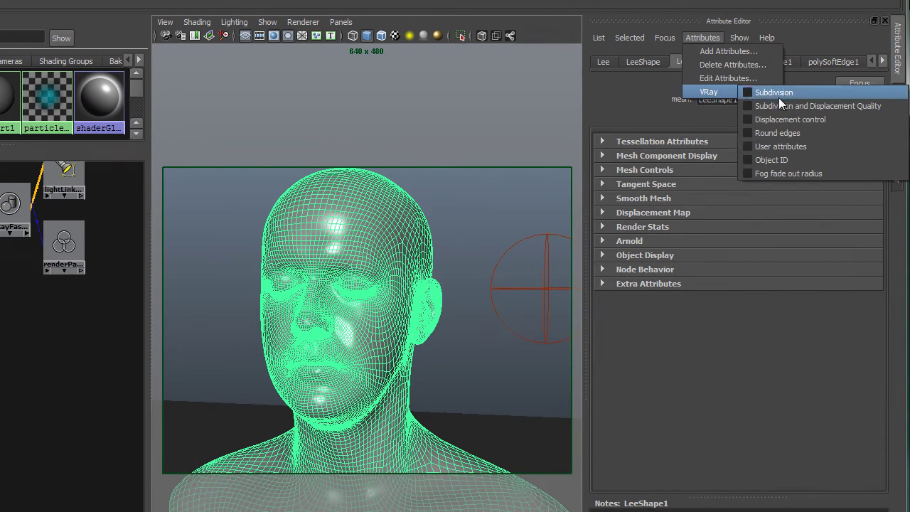
click(778, 120)
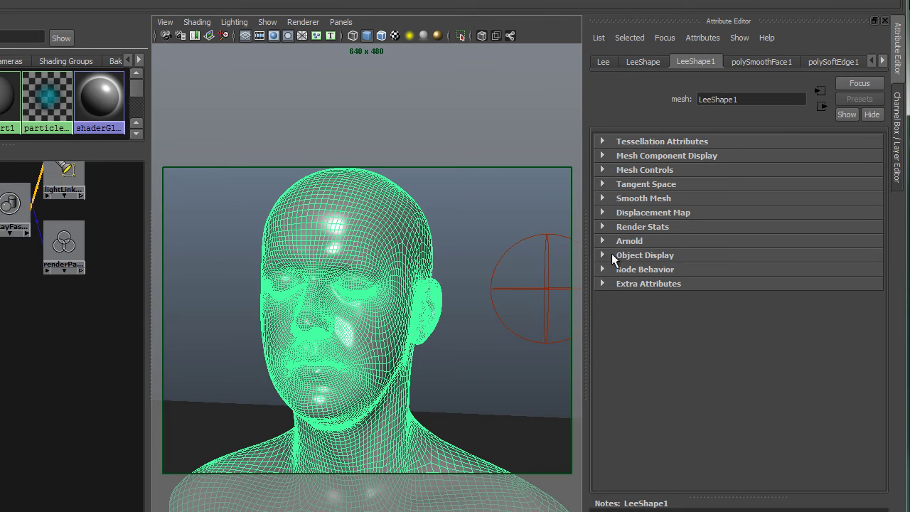
Expand Extra VRay Attributes and check Normal Displacement with amount 1.000 and shift 0.000
click(604, 311)
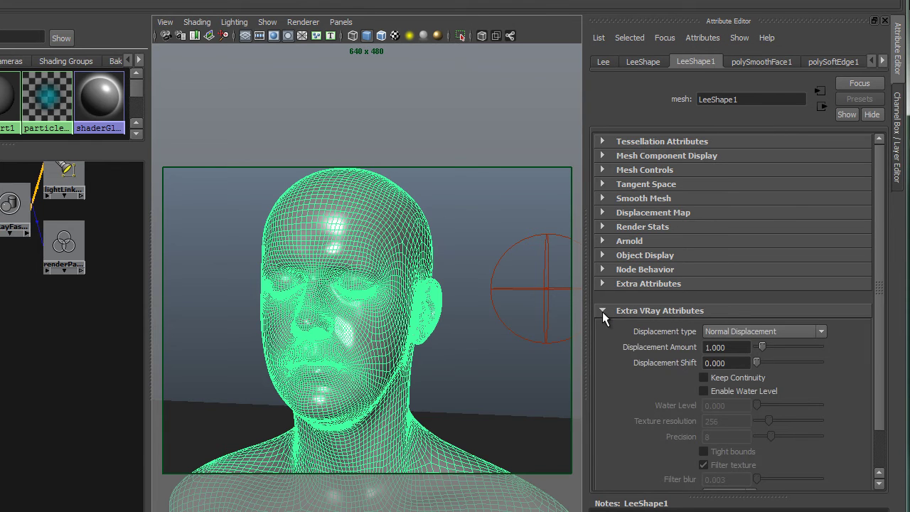
drag(879, 309, 878, 351)
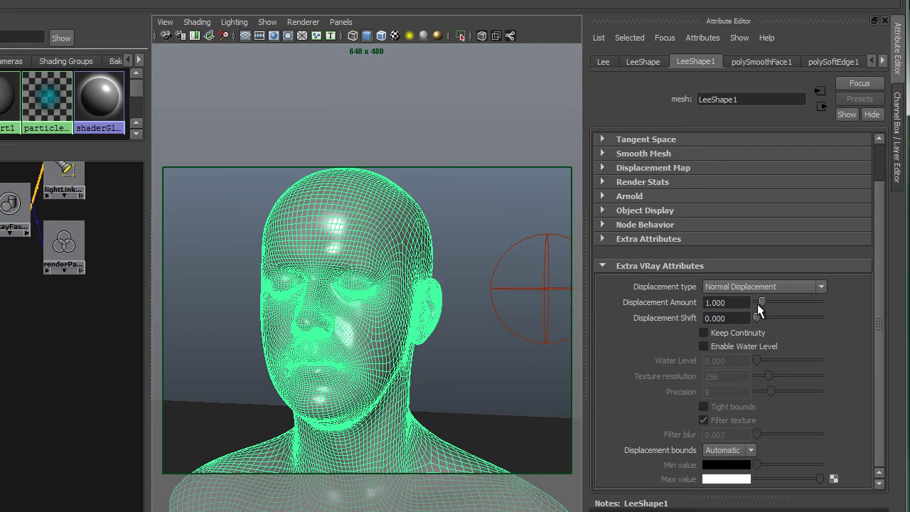
drag(735, 306, 694, 307)
drag(735, 320, 706, 320)
drag(882, 328, 873, 282)
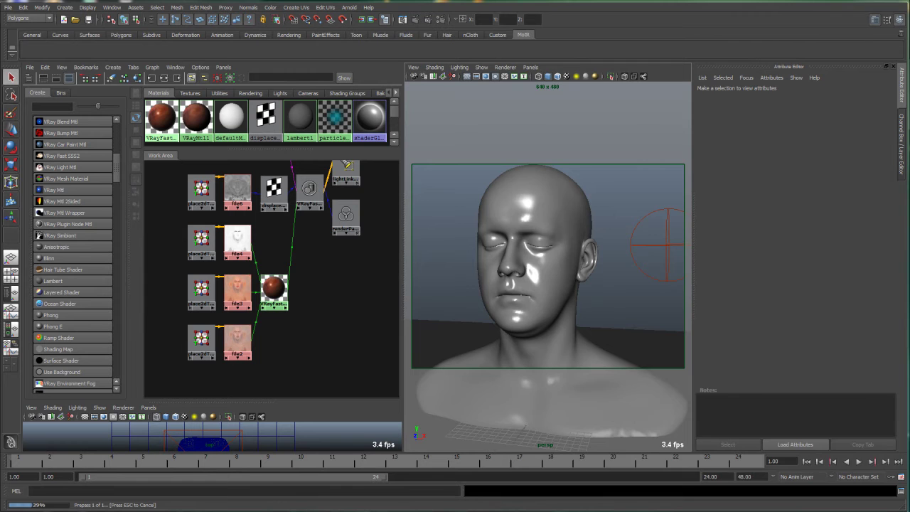
Move the V-Ray render window into view, nudging it slightly left
drag(768, 264, 583, 121)
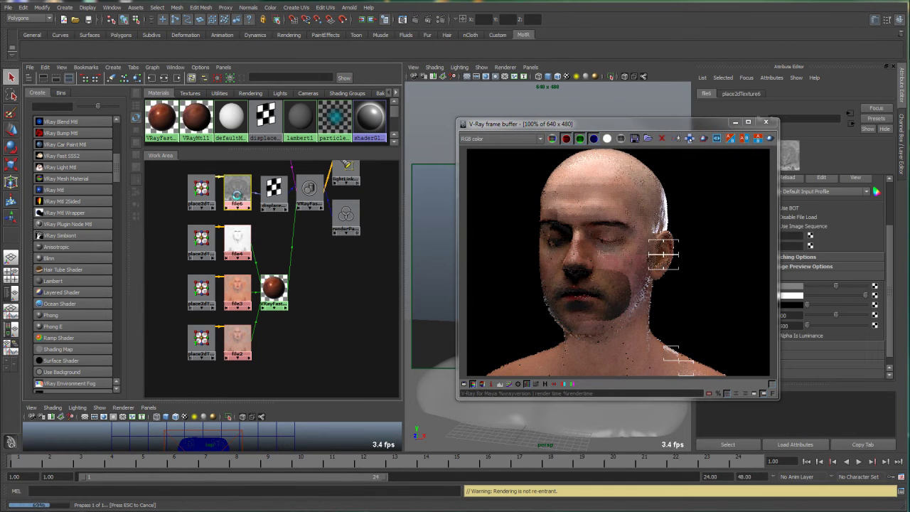
drag(547, 125, 502, 120)
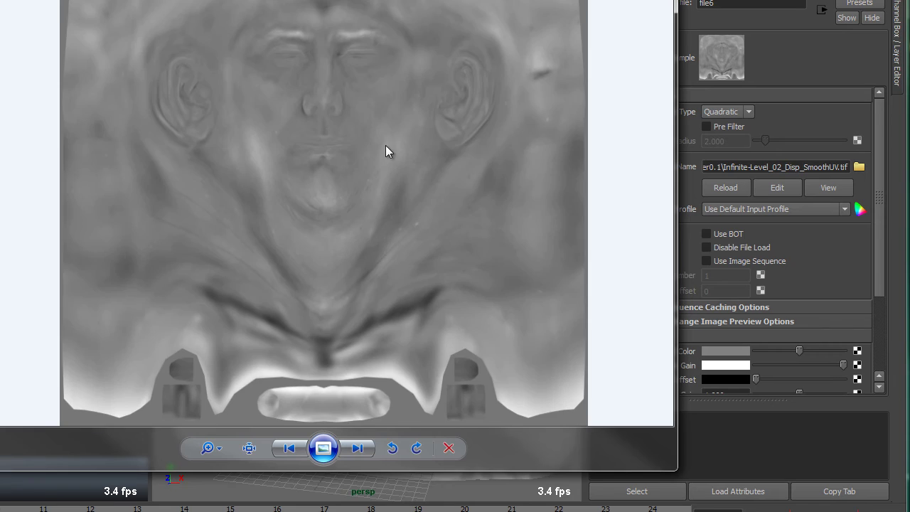
Open the displacement TIF's properties and confirm 6000 x 6000 size and 16-bit depth
right_click(385, 152)
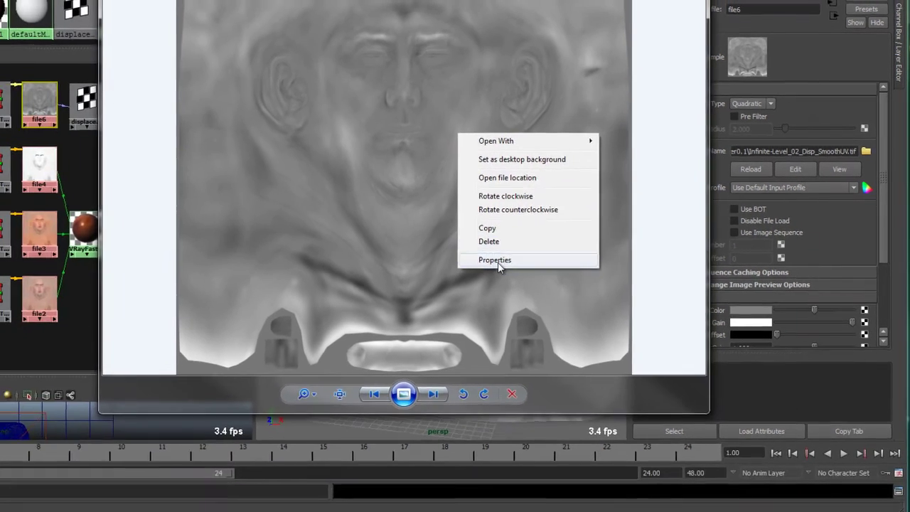
click(403, 298)
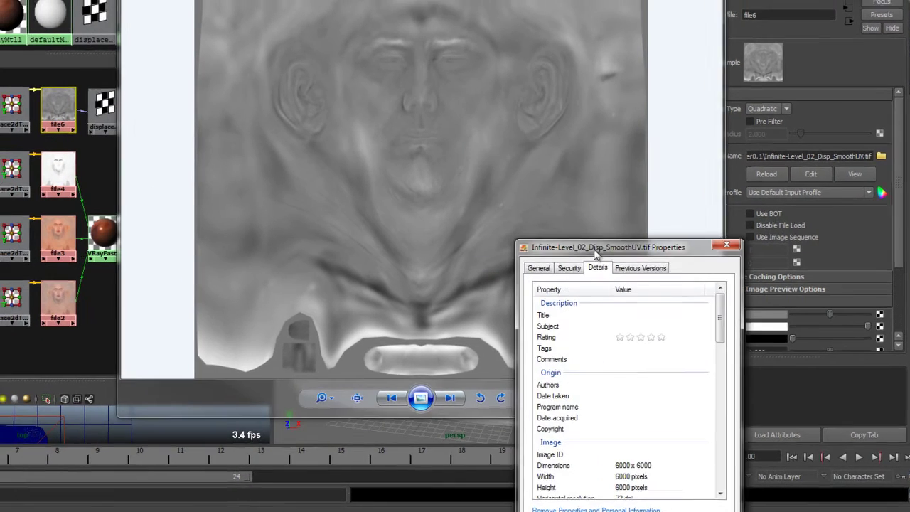
drag(578, 243, 73, 46)
click(241, 386)
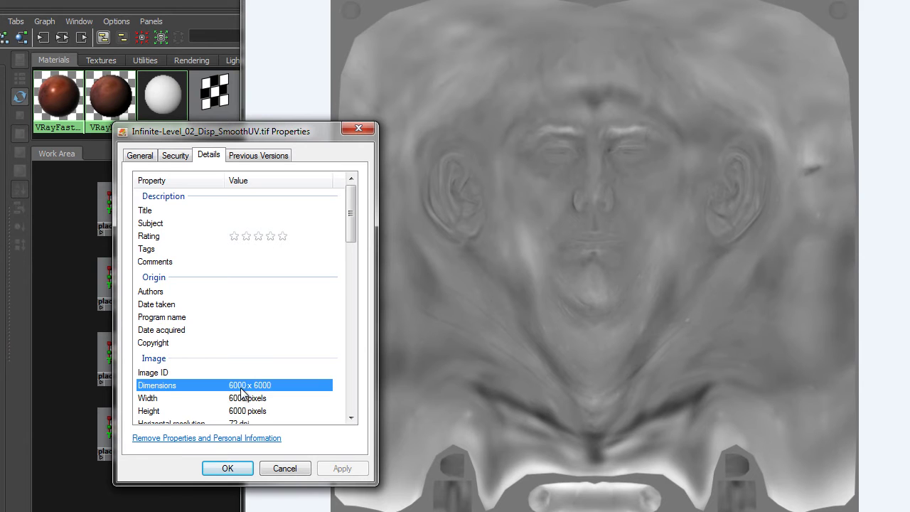
drag(356, 220, 346, 265)
click(158, 268)
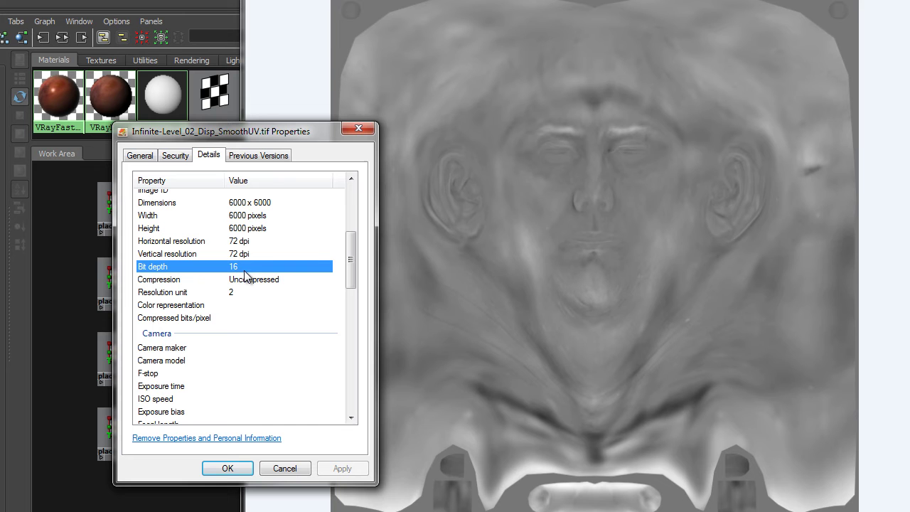
scroll(610, 301, up, 3)
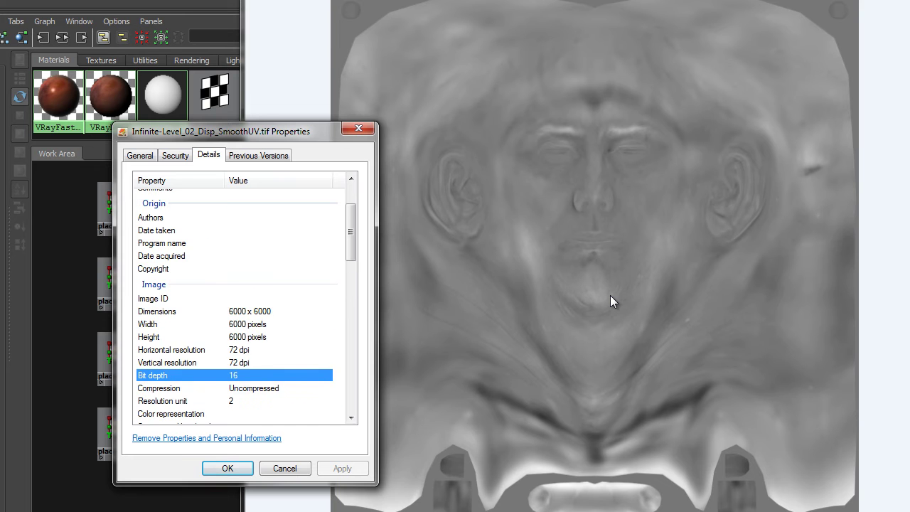
scroll(610, 295, down, 2)
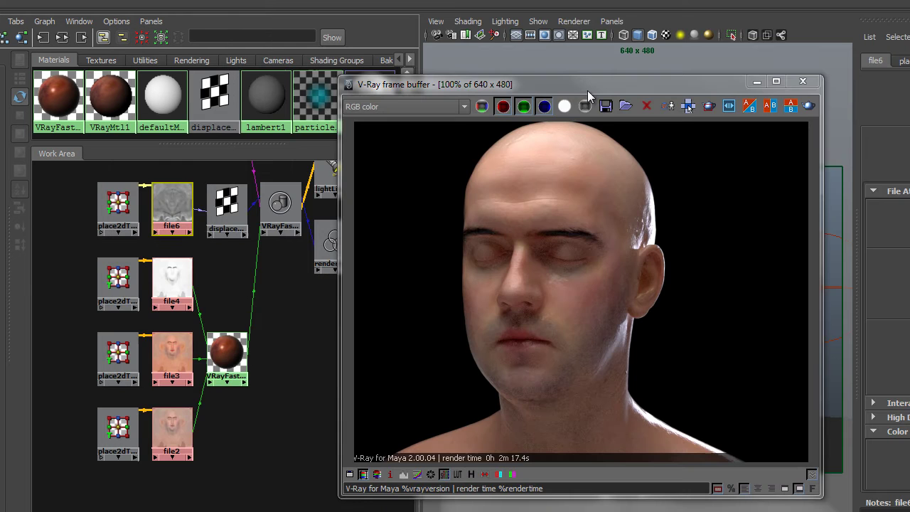
Turn off the render-time stamp in the V-Ray frame buffer
drag(601, 86, 559, 70)
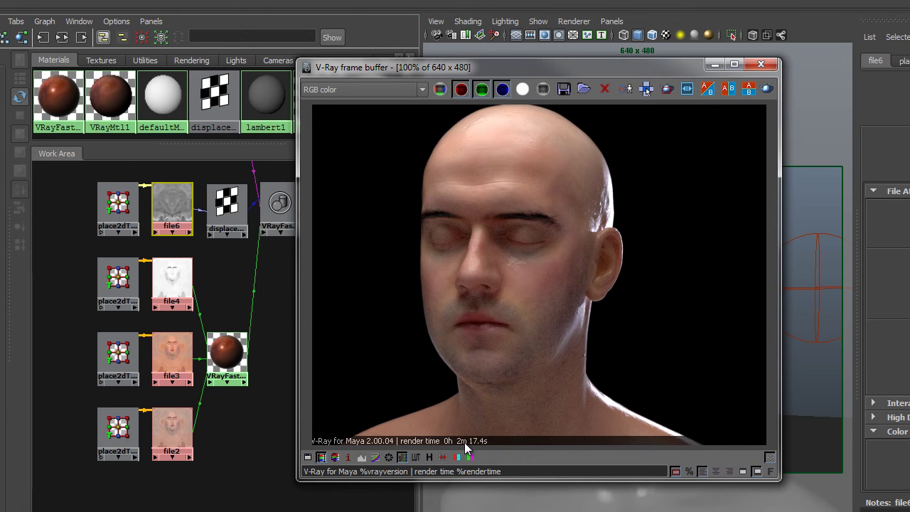
click(676, 472)
drag(632, 65, 406, 34)
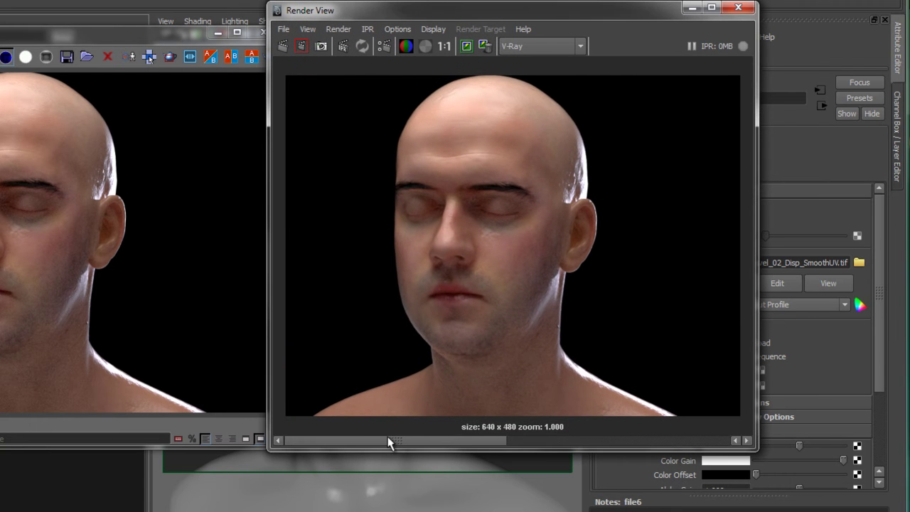
Compare the head render in Maya's Render View
click(533, 441)
click(458, 442)
click(515, 442)
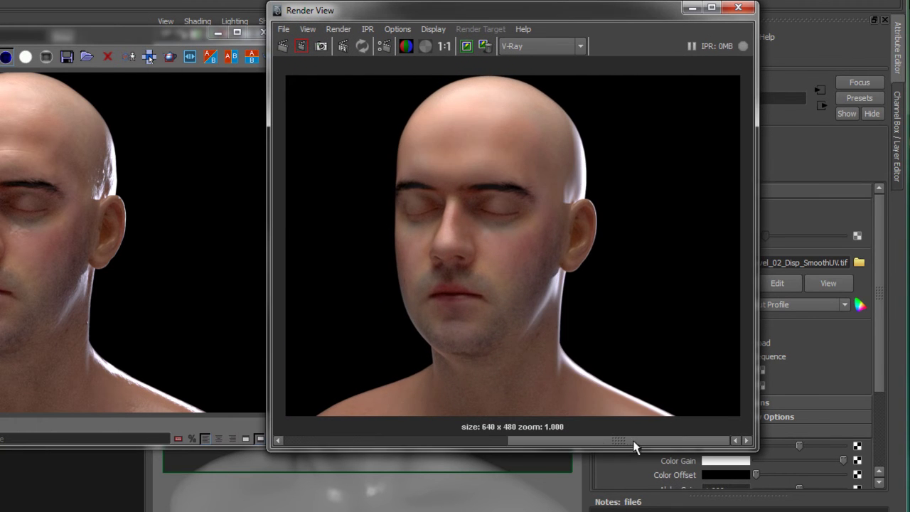
click(493, 440)
click(534, 437)
click(458, 439)
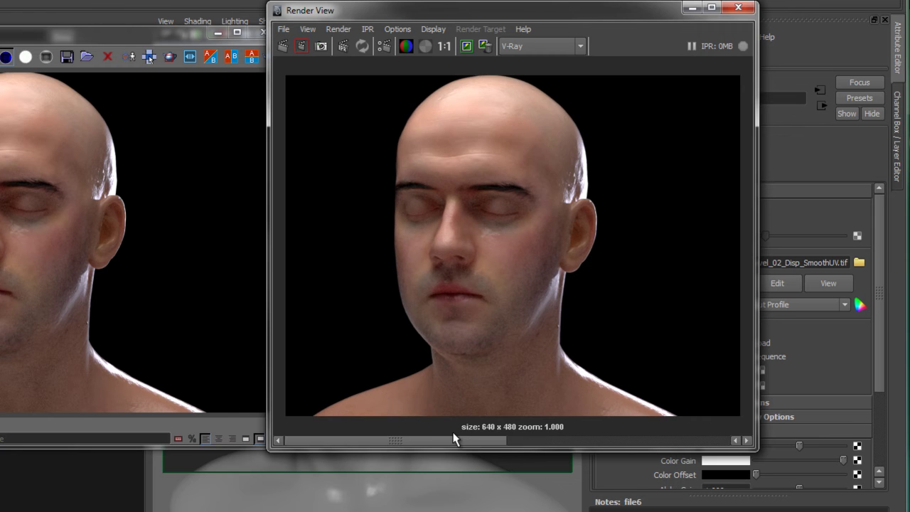
click(555, 439)
click(498, 439)
click(497, 439)
click(469, 439)
Close Render View and move the frame buffer to reveal the shader graph
drag(526, 14, 589, 69)
click(802, 61)
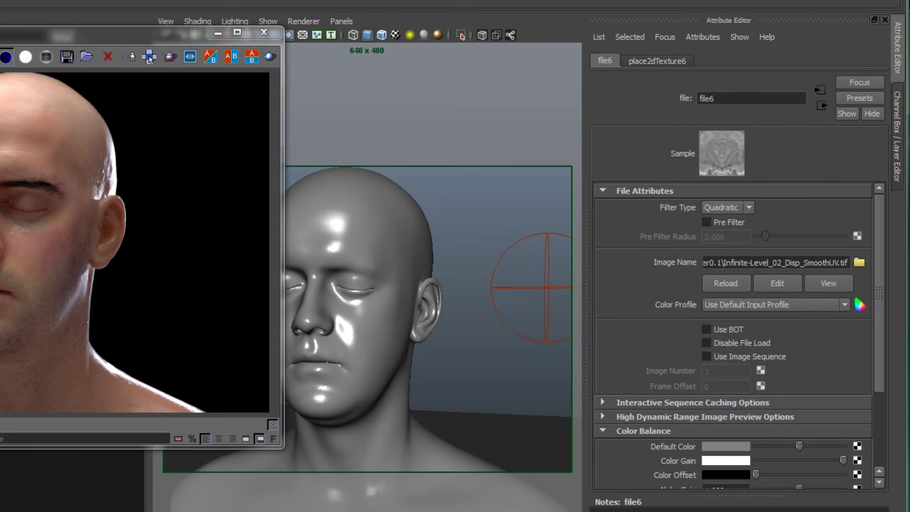
drag(55, 36, 338, 104)
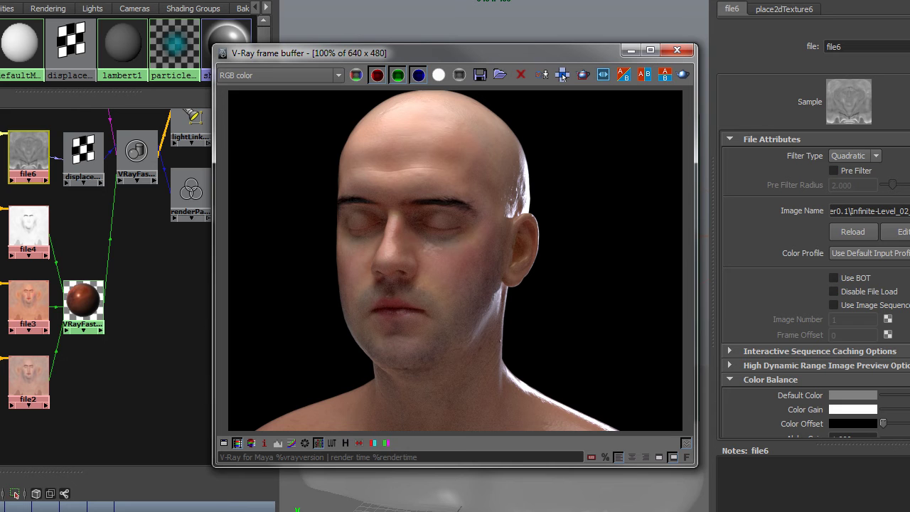
Keep the RGB color channel and bring up the Render Elements settings
click(337, 76)
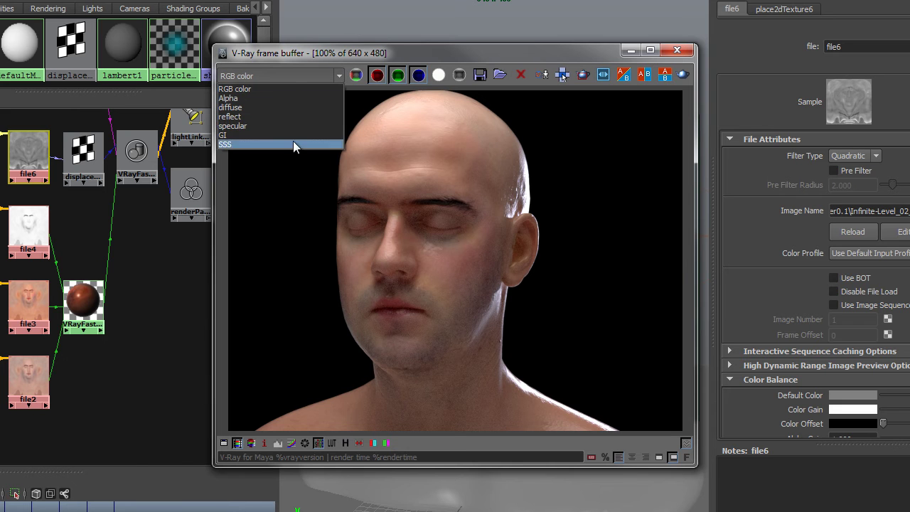
click(297, 89)
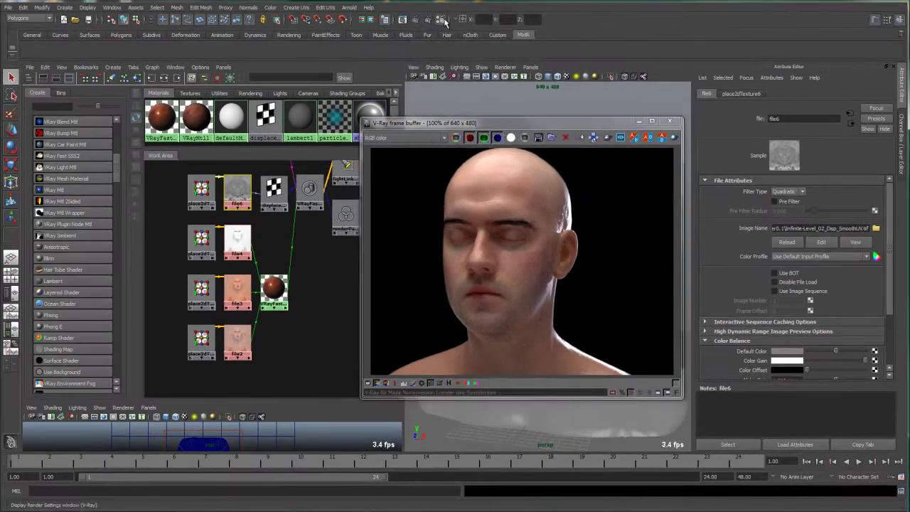
click(400, 19)
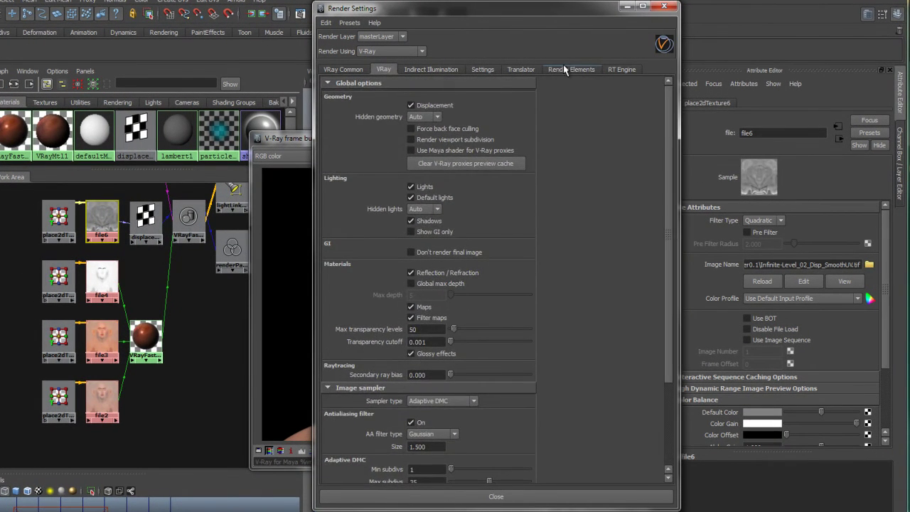
click(563, 69)
Inspect the vrayRE_Diffuse, GI, Reflection, SSS and Specular render elements in turn
click(470, 96)
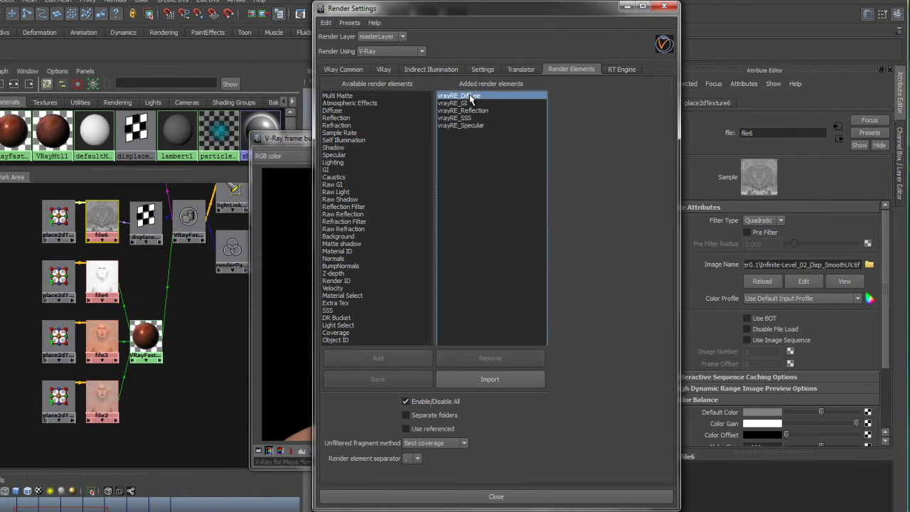
click(466, 103)
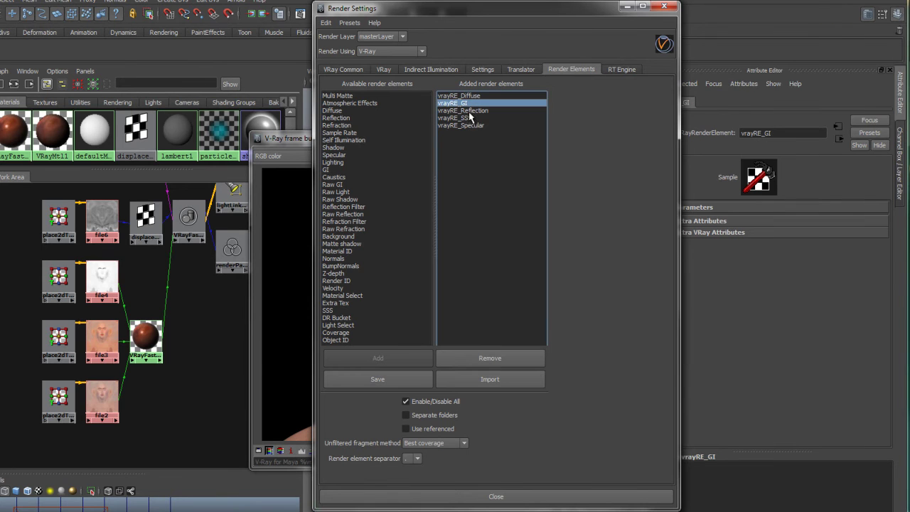
click(471, 112)
click(472, 119)
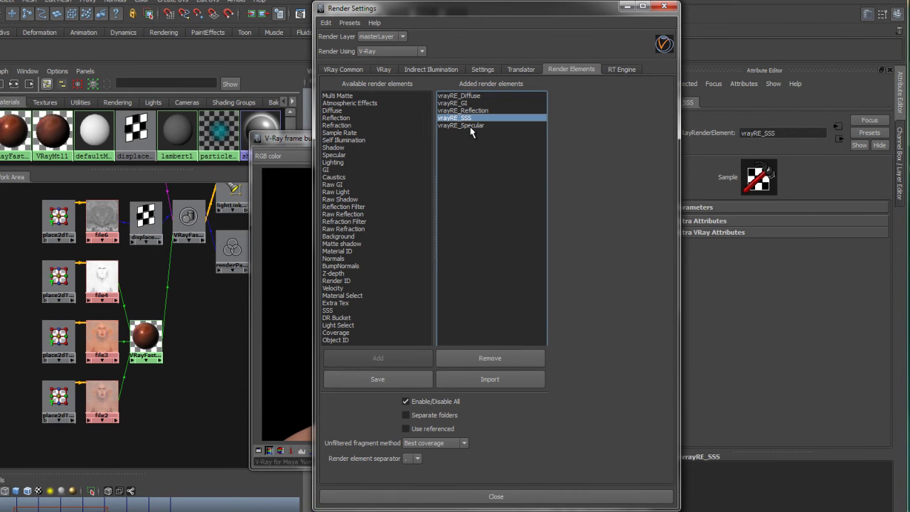
click(471, 126)
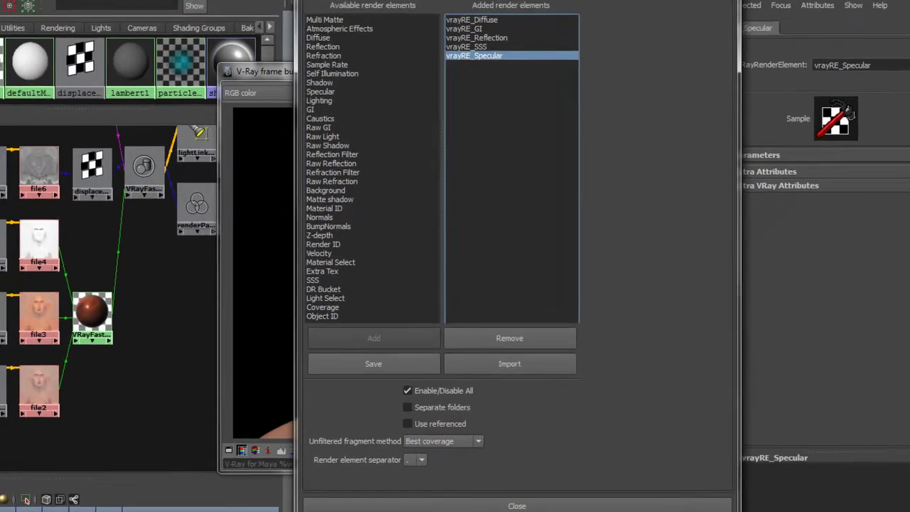
View the Alpha, diffuse, reflection and specular passes in the frame buffer
click(665, 7)
click(339, 83)
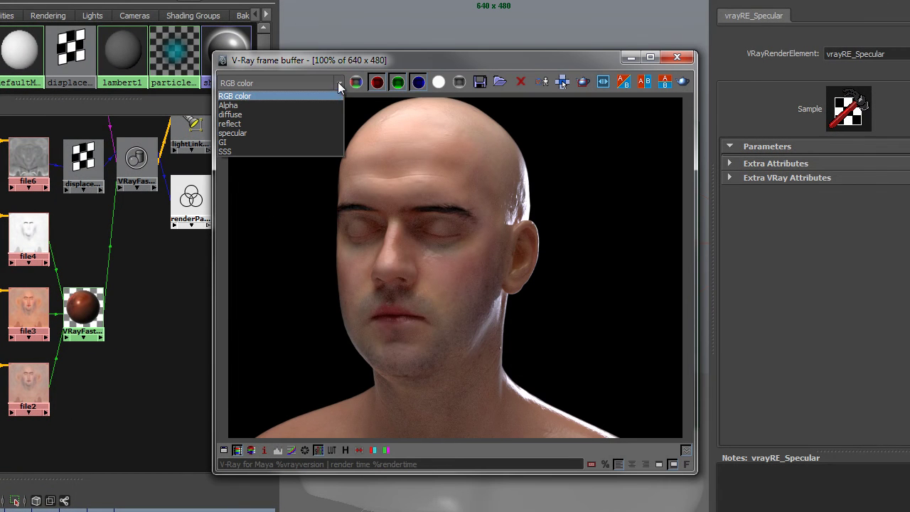
click(298, 106)
key(Down)
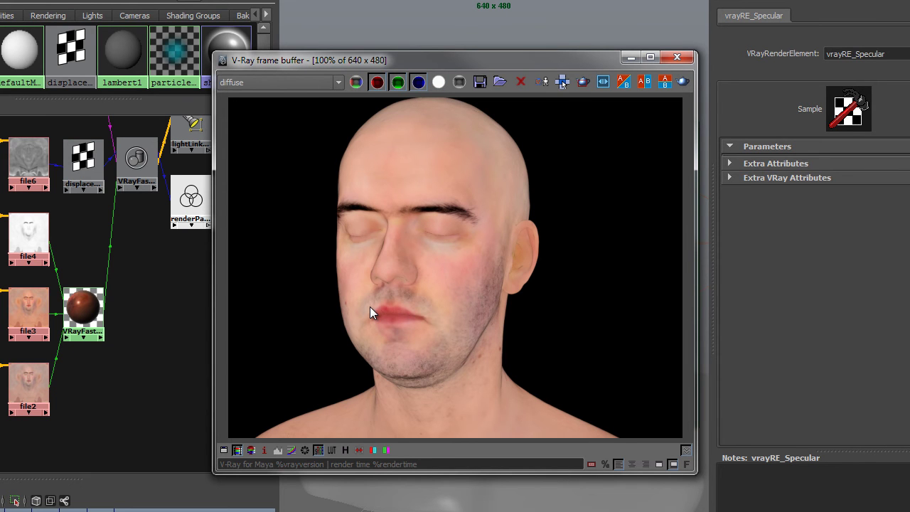
click(339, 82)
click(310, 122)
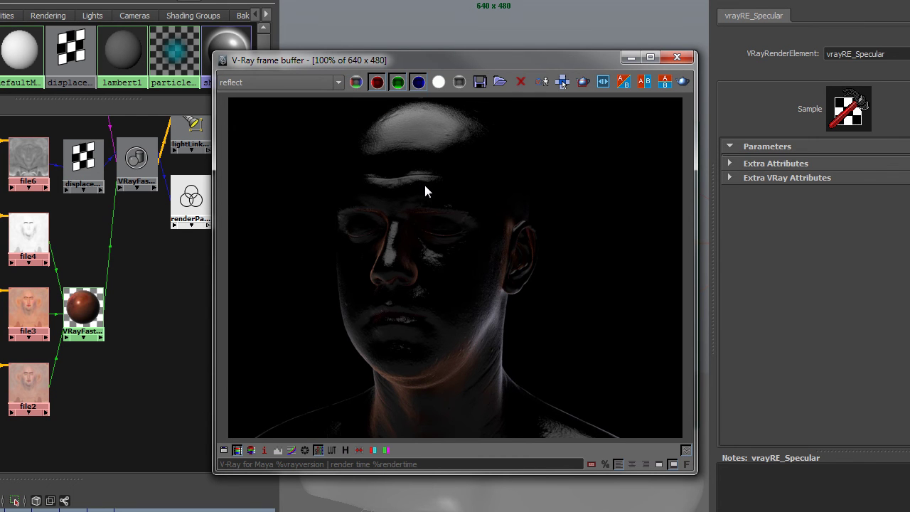
click(338, 83)
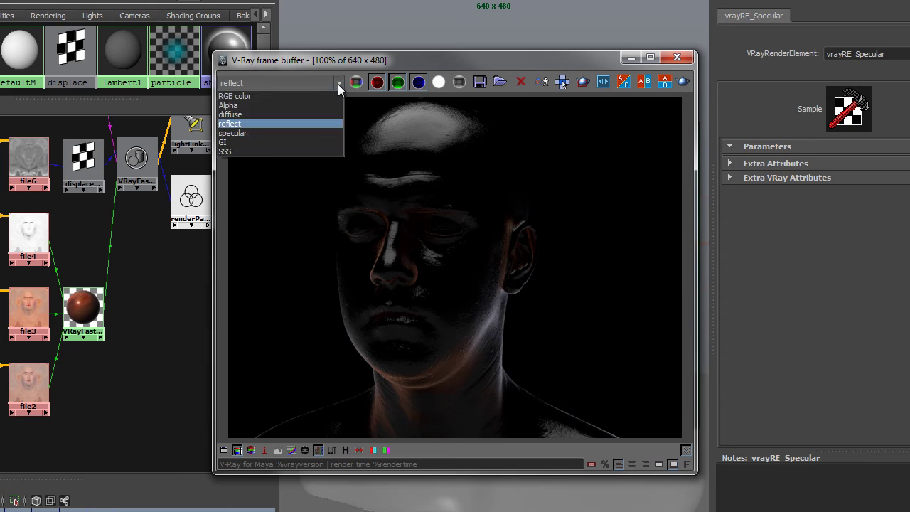
click(316, 122)
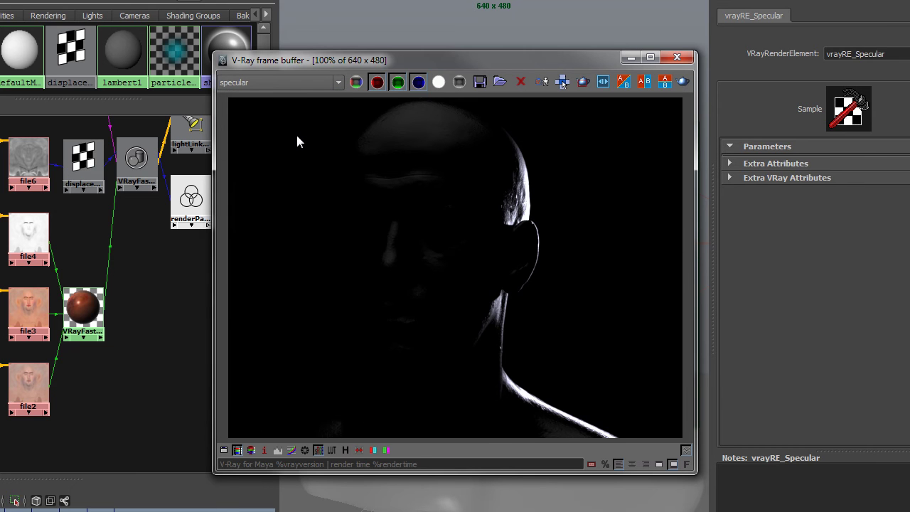
Step through the GI and SSS passes back to RGB color, then reposition the frame buffer
key(Up)
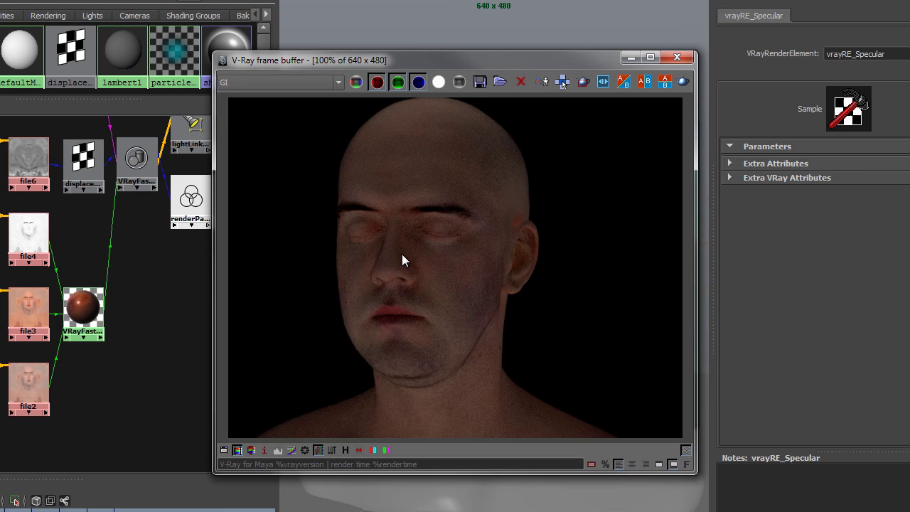
key(Up)
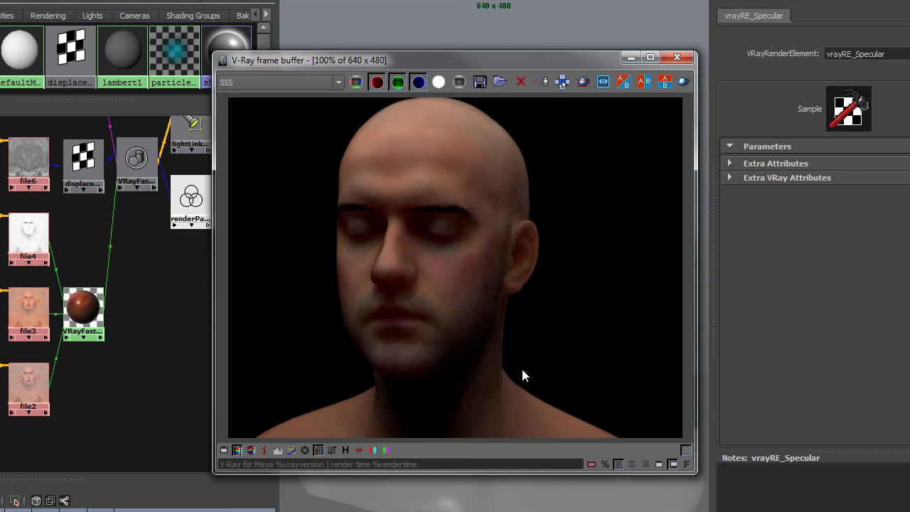
key(Up)
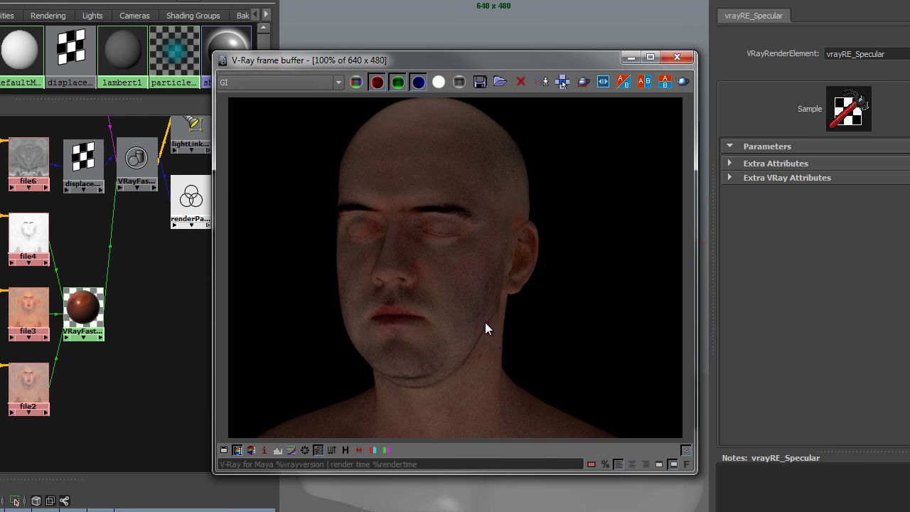
key(Up)
key(Down)
key(Down)
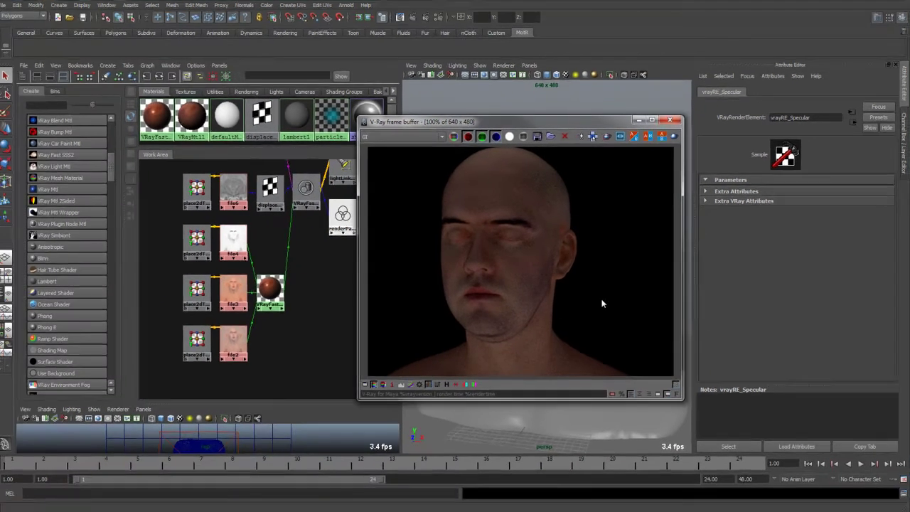
key(Down)
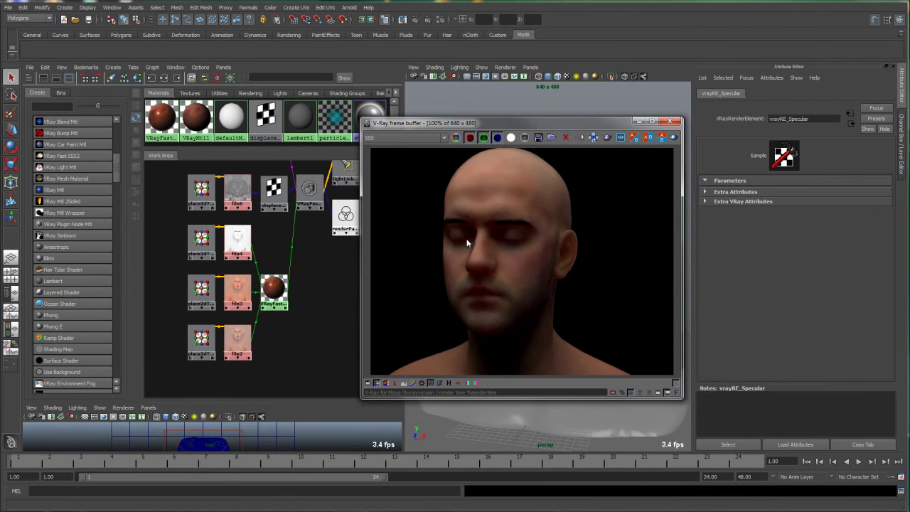
key(Down)
key(Down)
key(Down)
key(Up)
key(Up)
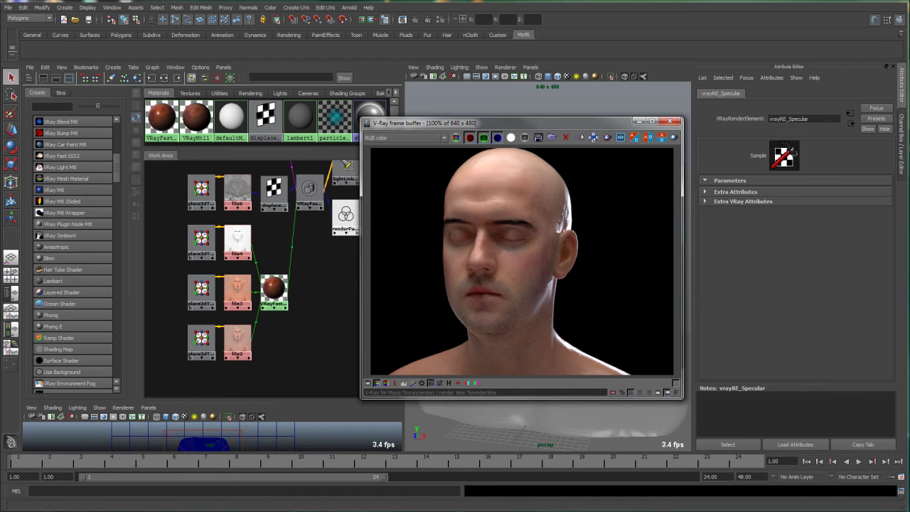
drag(512, 122, 550, 106)
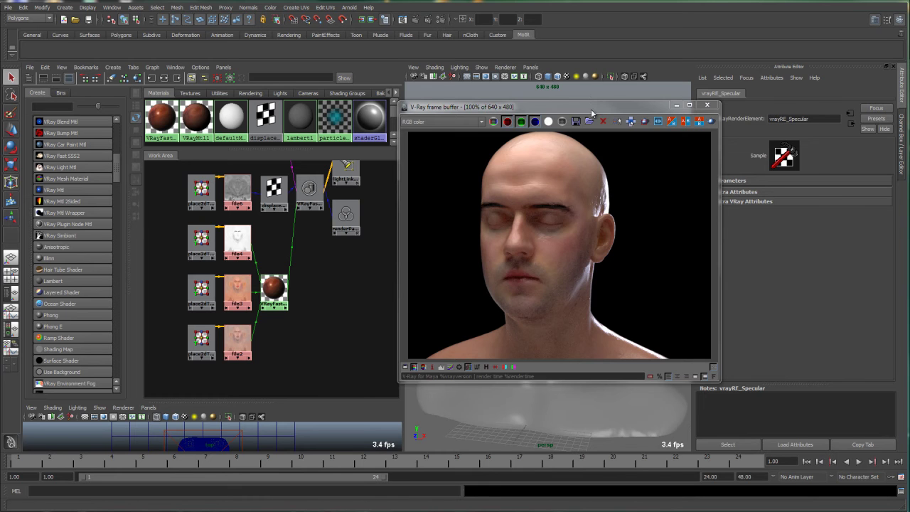
drag(591, 109, 606, 89)
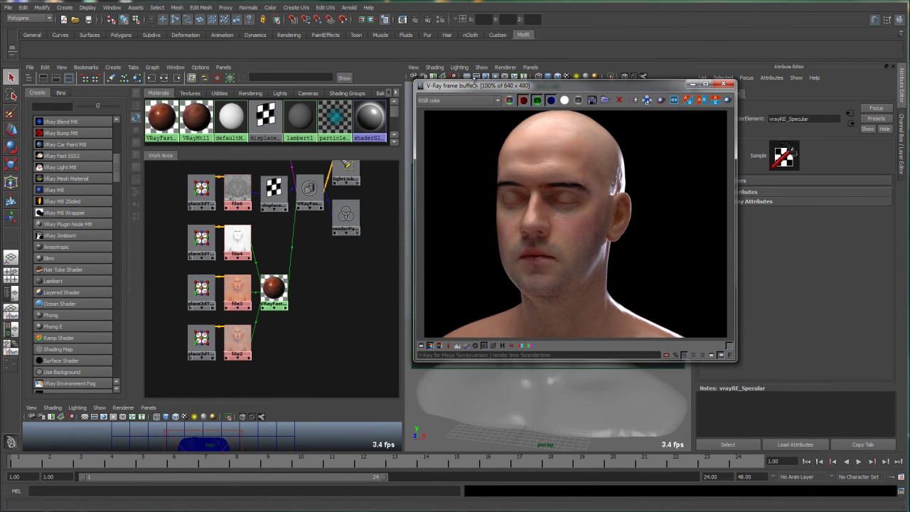
Place the render settings beside the image and toggle linear workflow on, then off
click(430, 19)
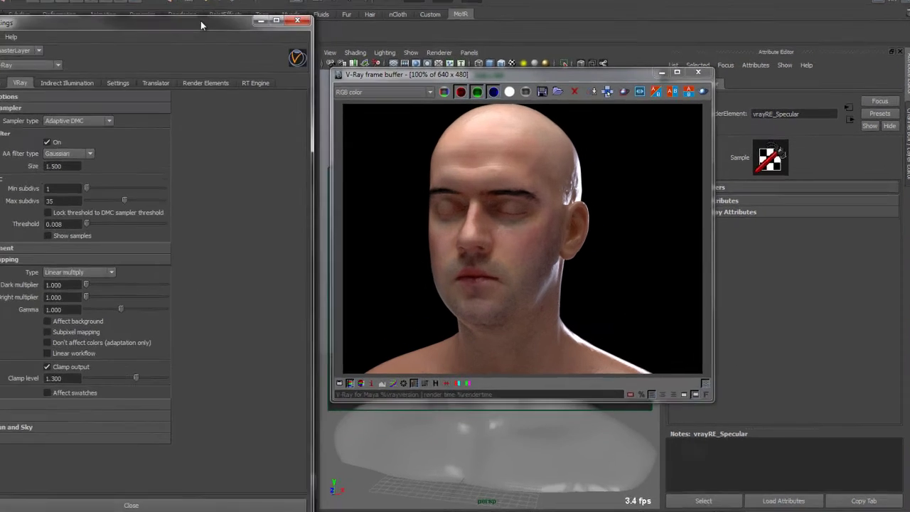
drag(293, 42, 680, 38)
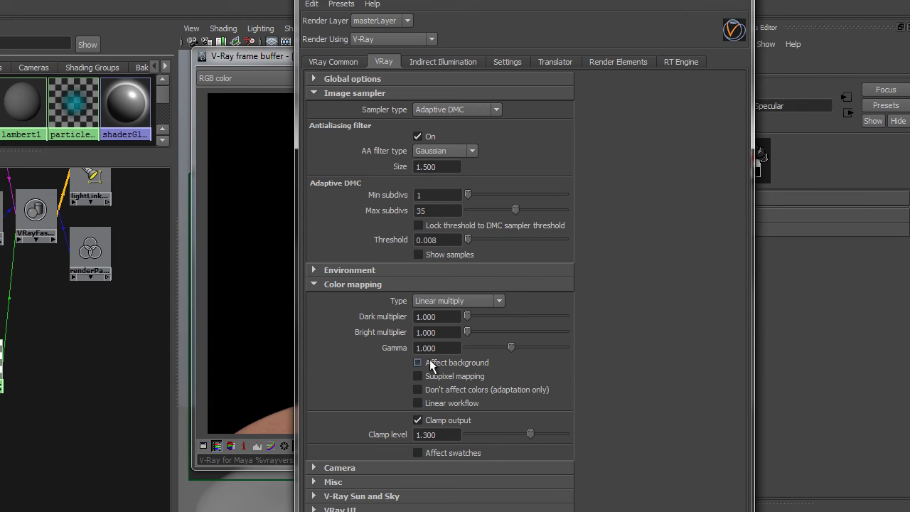
click(417, 403)
click(418, 403)
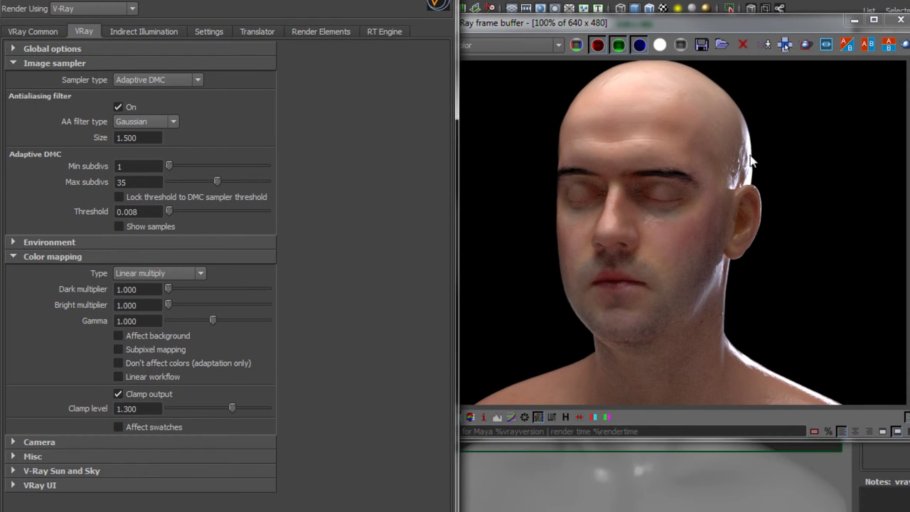
Re-enter a clamp level of 1.3
drag(140, 410, 116, 410)
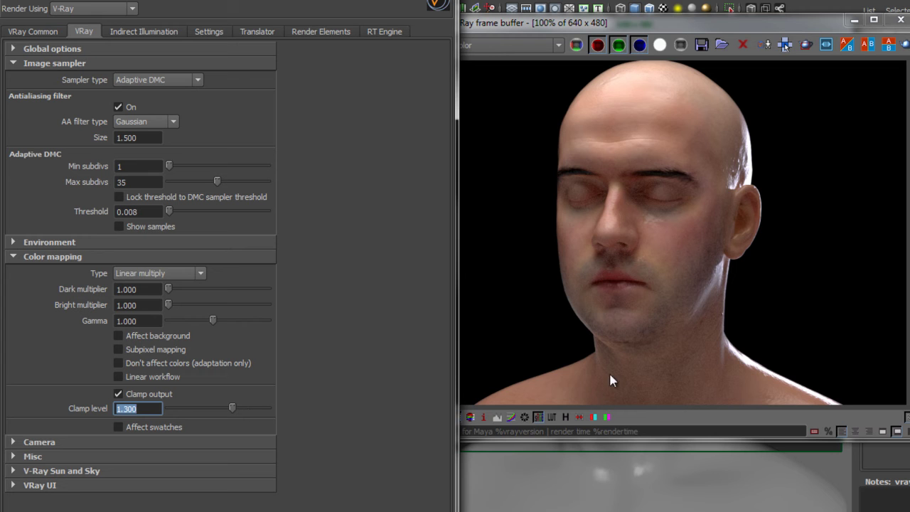
text(1.3)
key(Return)
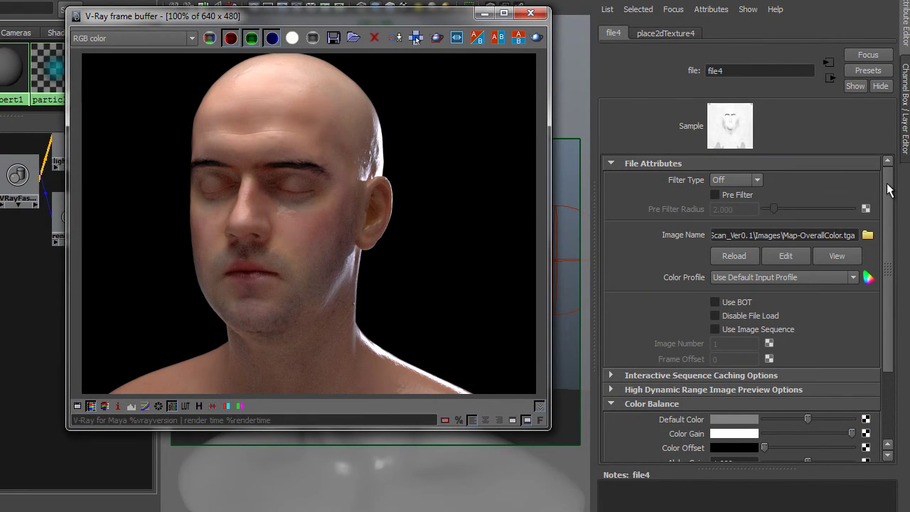
Add V-Ray texture input gamma to file4 and expand its extra attributes
click(711, 9)
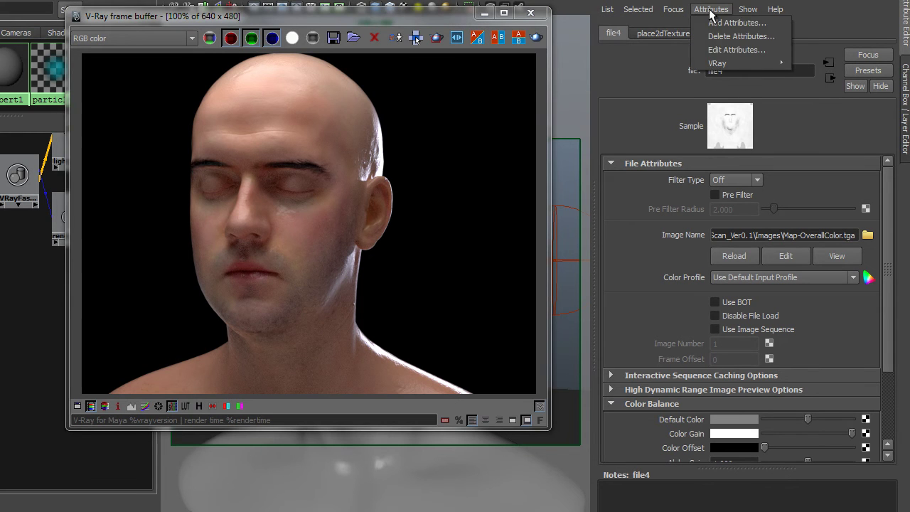
mouse_move(726, 66)
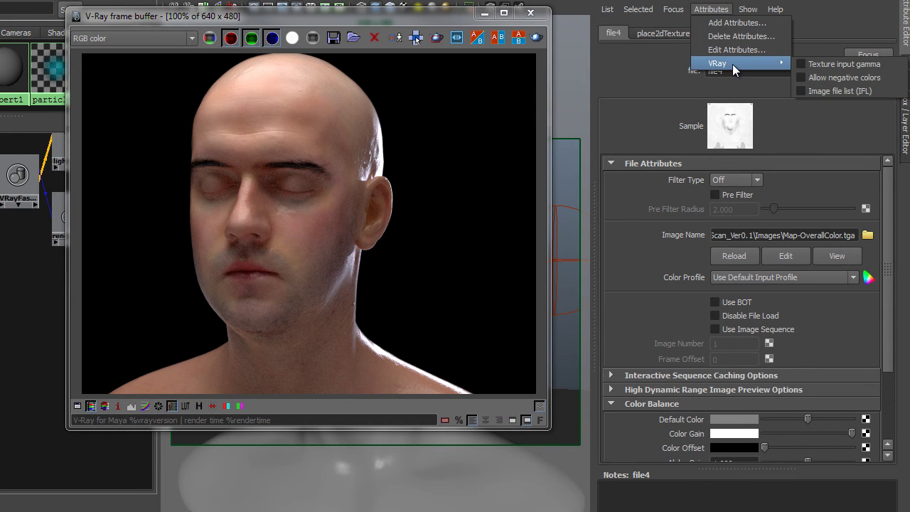
click(817, 64)
click(661, 456)
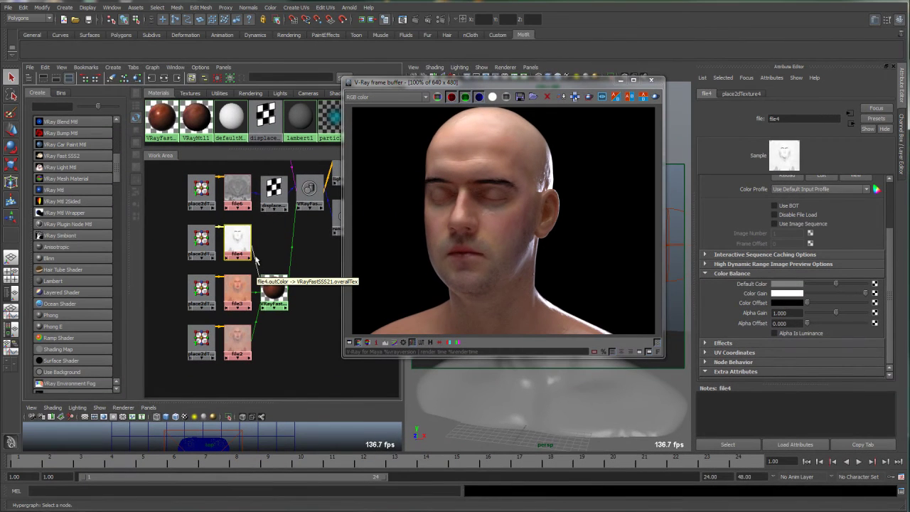
Check file3's extra V-Ray attributes show texture input gamma 2.2 already enabled
click(240, 292)
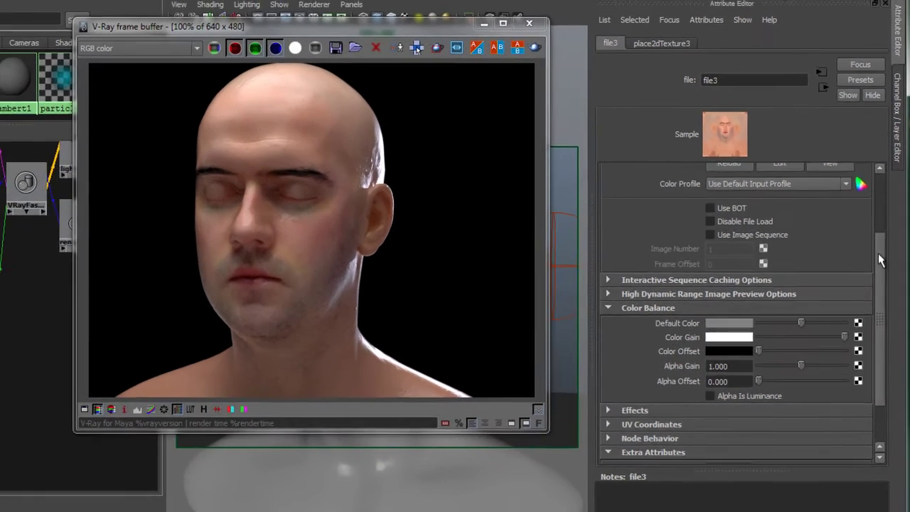
scroll(854, 271, up, 3)
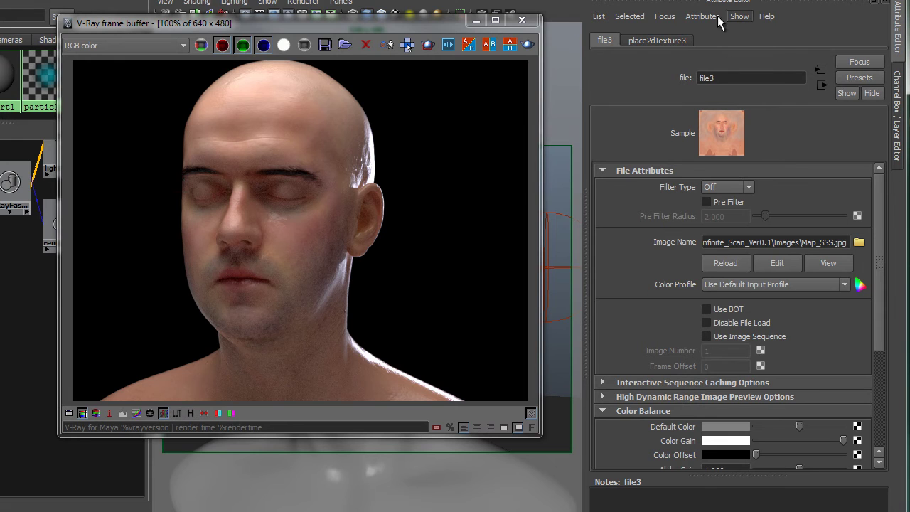
click(708, 22)
mouse_move(725, 70)
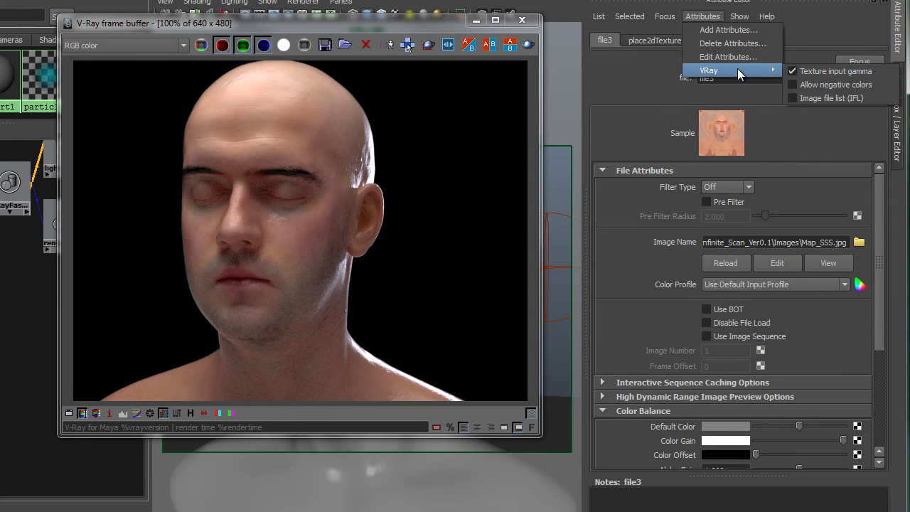
click(702, 17)
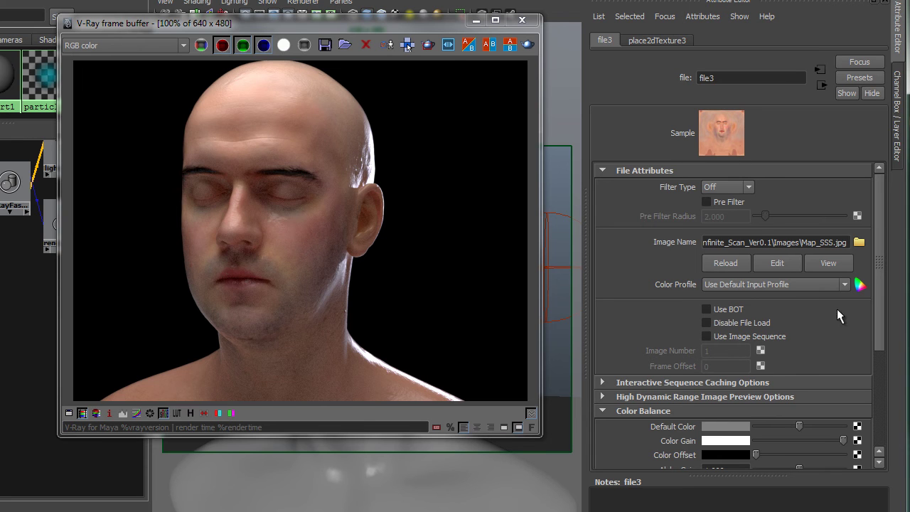
drag(880, 269, 877, 409)
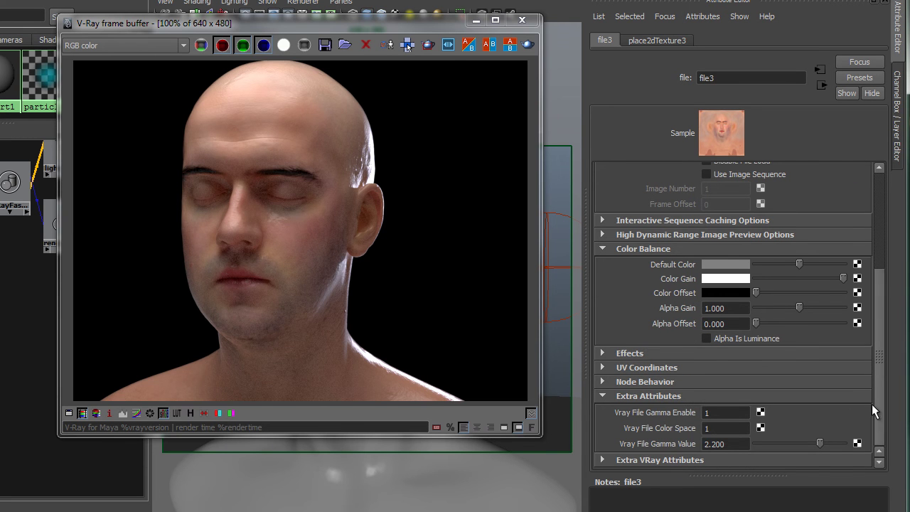
click(640, 461)
scroll(641, 437, down, 2)
click(733, 460)
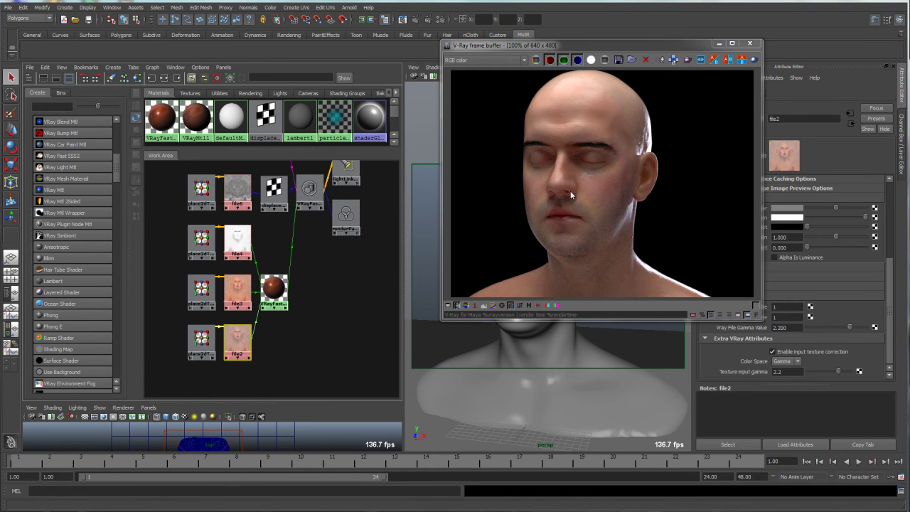
Open the image sampler settings and review the adaptive subdivs, max subdivs 35
click(444, 21)
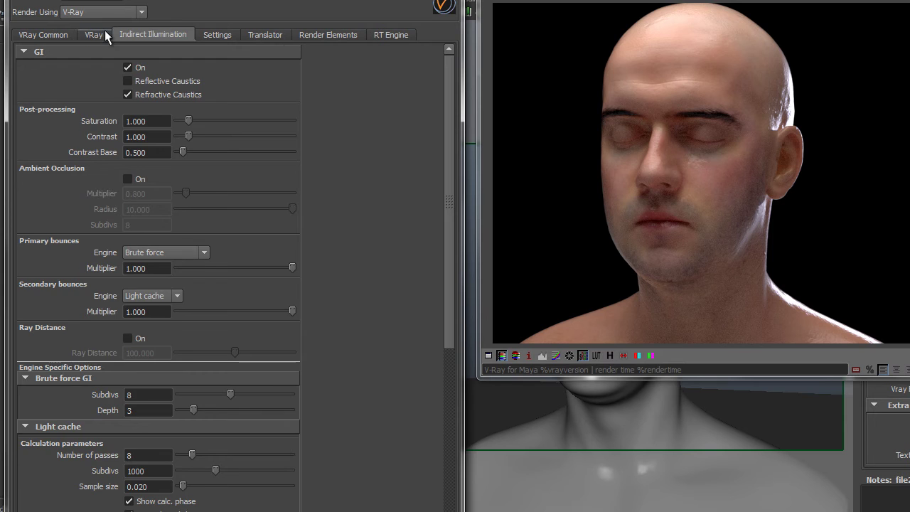
click(103, 33)
click(161, 184)
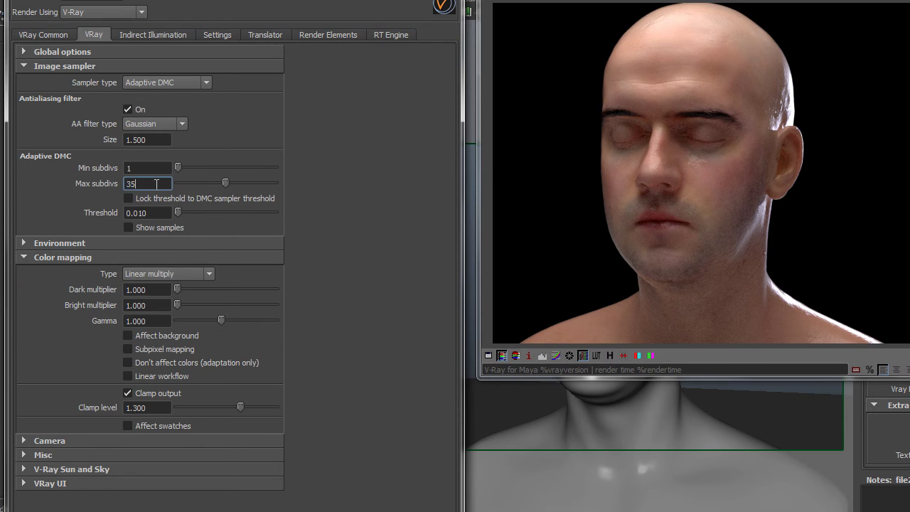
click(142, 169)
key(Tab)
Edit the Adaptive DMC threshold digits, leaving the threshold at 0.010
double_click(142, 212)
drag(148, 214, 140, 213)
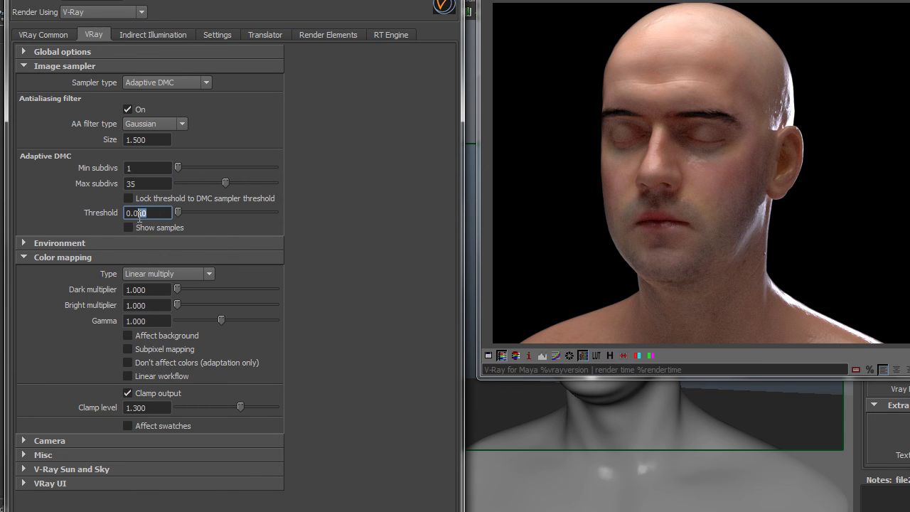
click(155, 213)
mouse_move(152, 213)
mouse_down()
mouse_move(134, 213)
mouse_move(140, 217)
mouse_up()
text(03)
drag(157, 218, 140, 218)
click(155, 185)
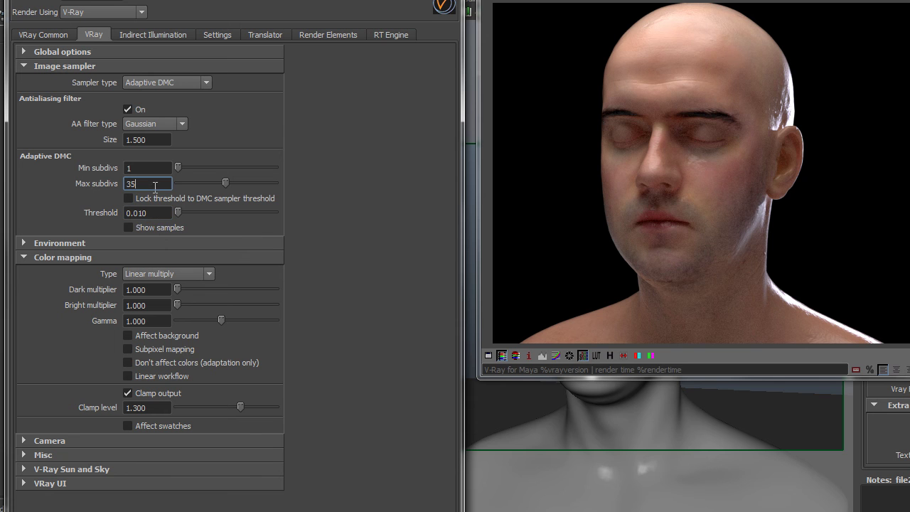
Show the DMC sampler settings and move the window to reveal the shading network
click(223, 35)
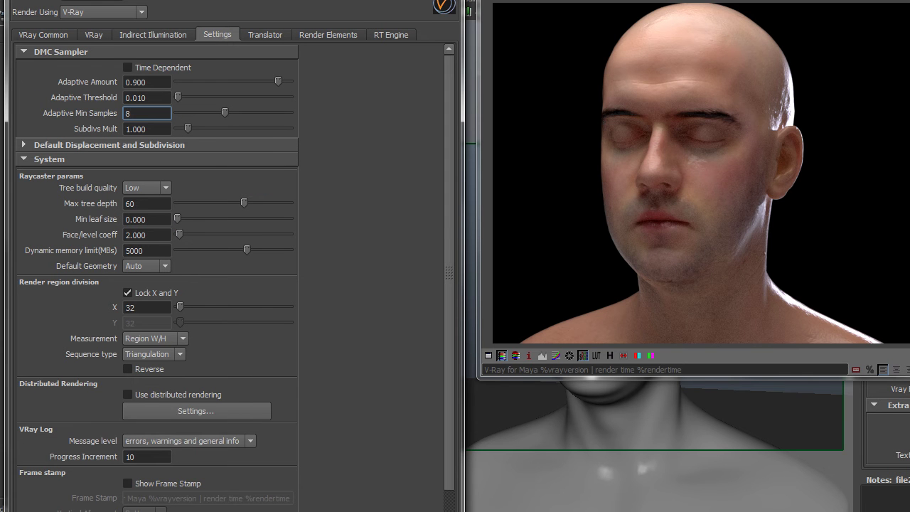
drag(198, 85, 384, 80)
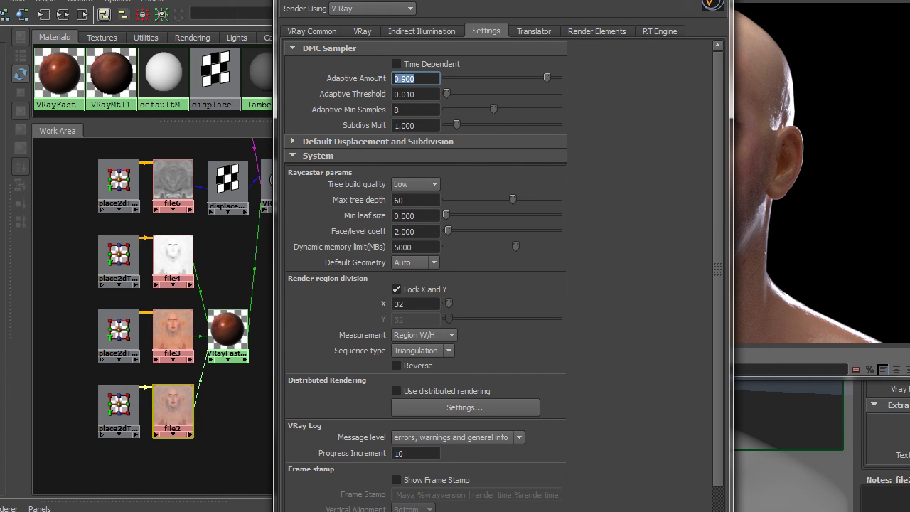
click(370, 32)
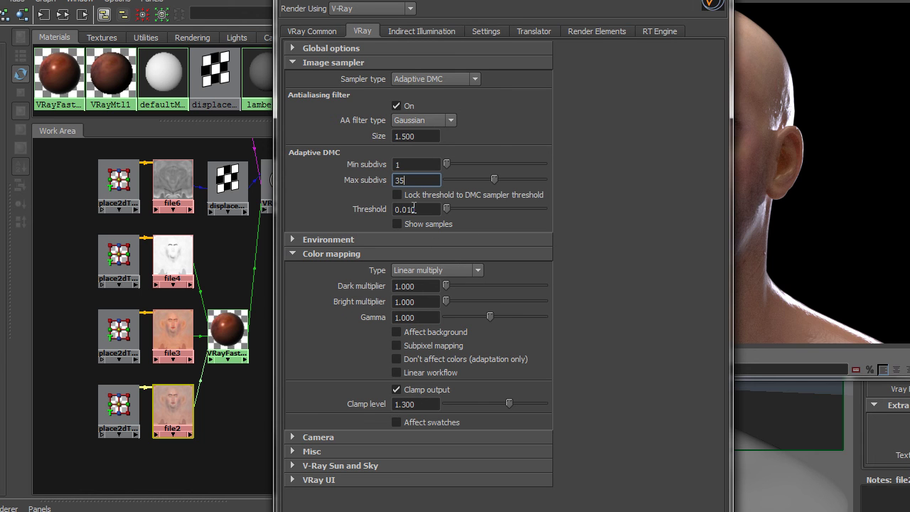
click(488, 32)
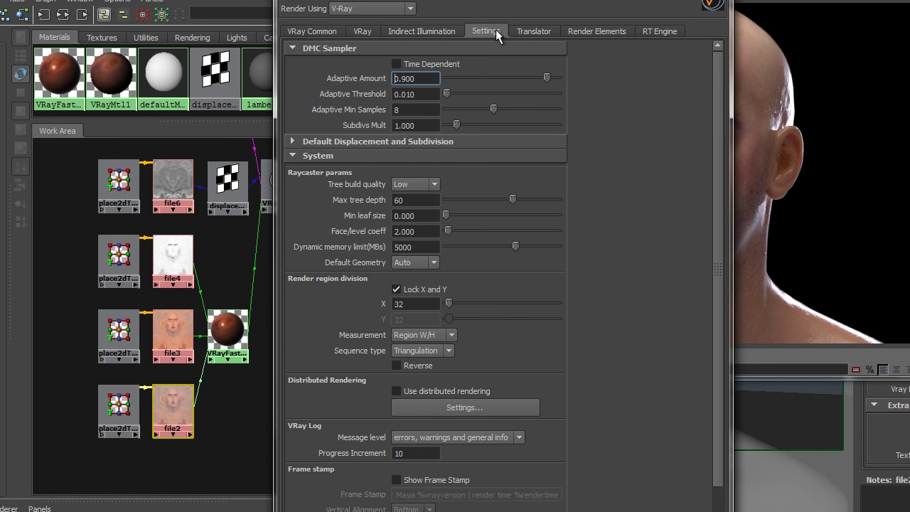
Review DMC sampler values, adaptive amount 0.900 and min samples 8, then show Indirect Illumination
click(546, 77)
key(Tab)
click(427, 125)
key(shift+Tab)
click(408, 111)
click(430, 79)
double_click(430, 79)
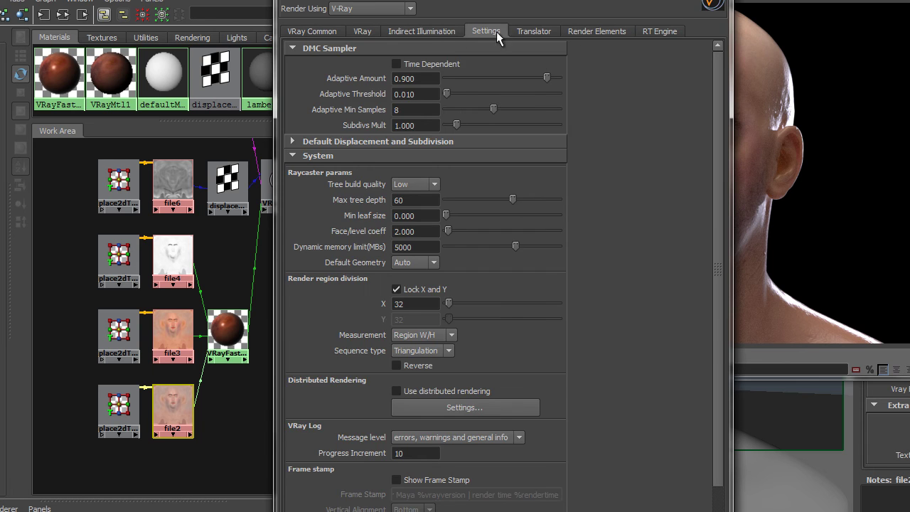
click(436, 27)
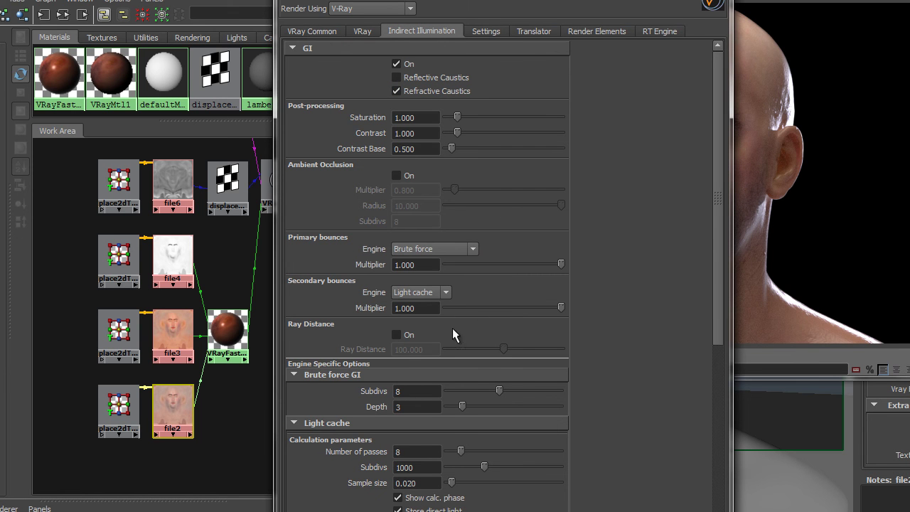
Compare against the DMC sampler settings and enter 10 as the Brute force GI Subdivs
double_click(416, 393)
click(494, 29)
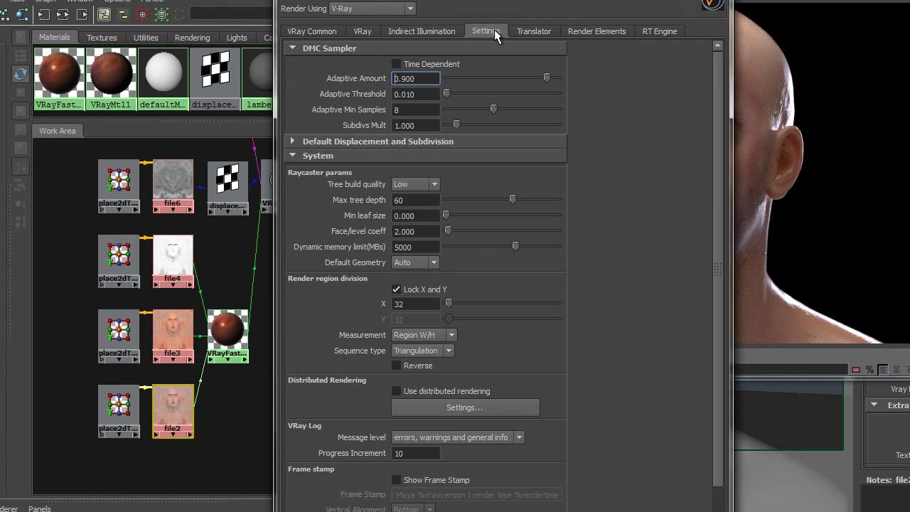
click(442, 31)
drag(405, 396, 388, 407)
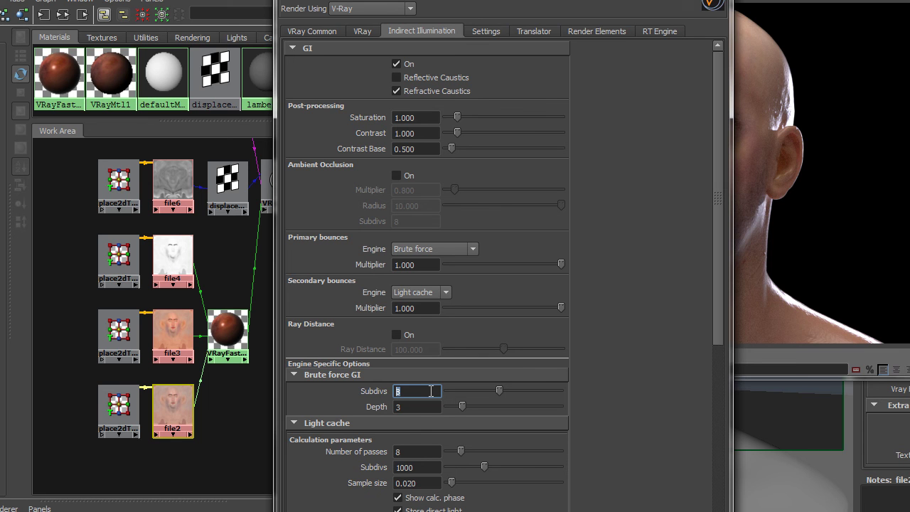
text(10)
click(489, 32)
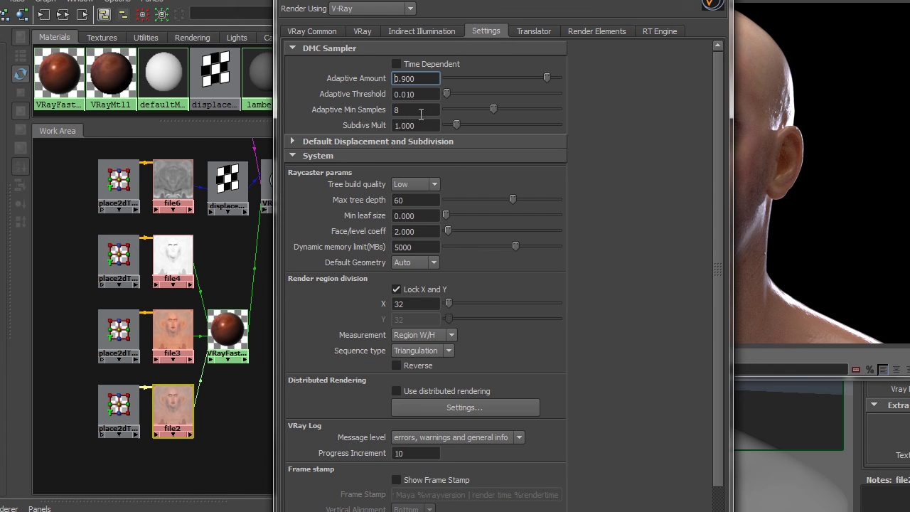
drag(416, 110, 389, 110)
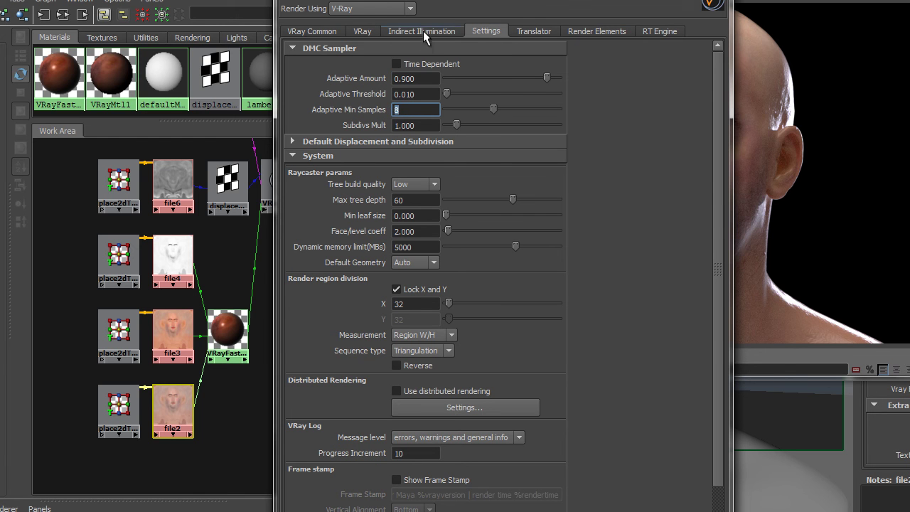
click(422, 31)
Replace the Brute force GI Subdivs with 256 and commit it, leaving Depth at 3
double_click(411, 391)
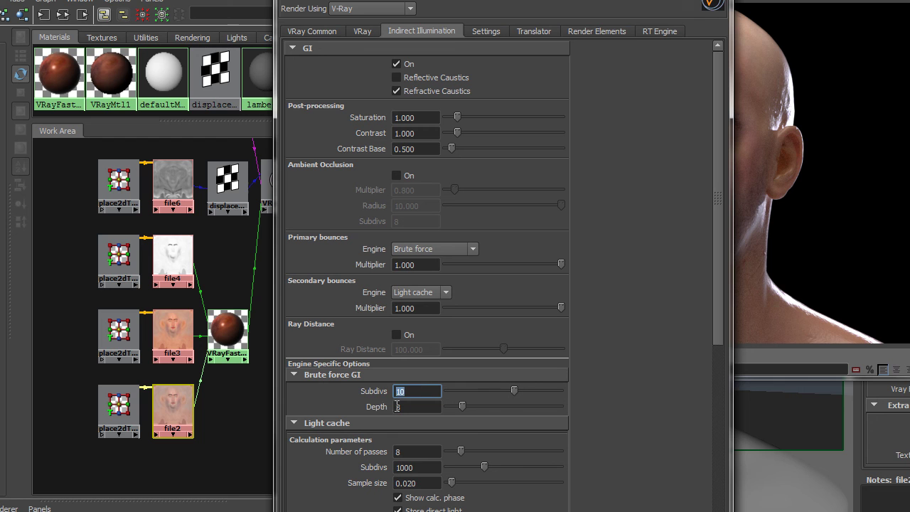
click(417, 391)
drag(417, 391, 379, 406)
text(100)
key(BackSpace)
key(BackSpace)
text(256)
key(BackSpace)
key(BackSpace)
key(BackSpace)
key(BackSpace)
text(256)
click(426, 408)
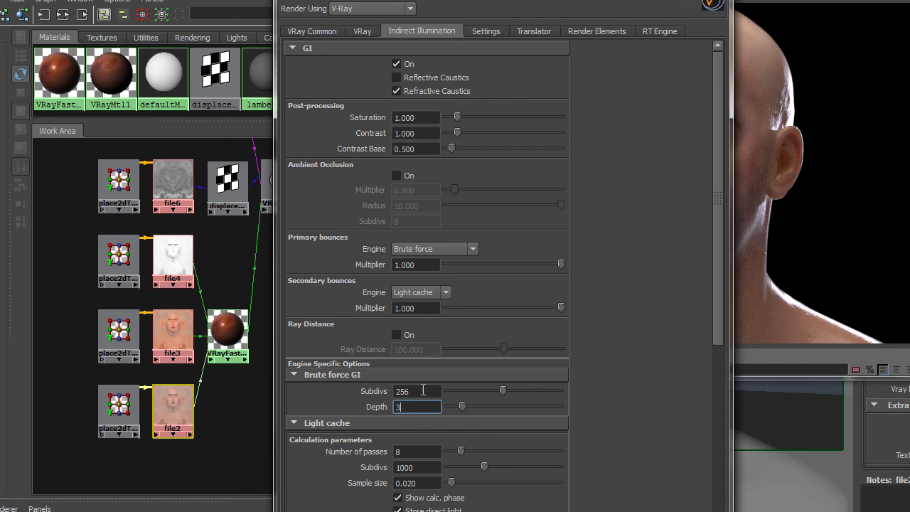
drag(716, 265, 715, 496)
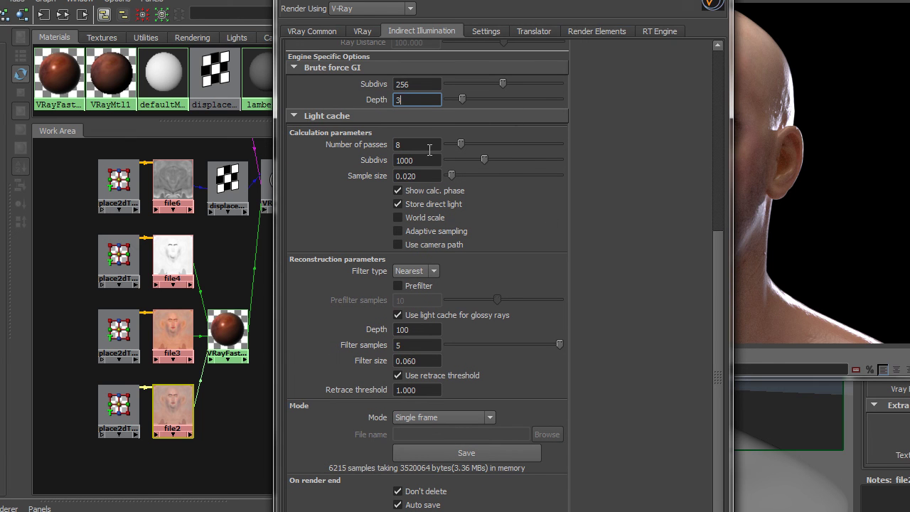
Move the Render Settings window aside to uncover the render and scroll the light cache settings back up
double_click(425, 161)
alt+drag(425, 161, 207, 154)
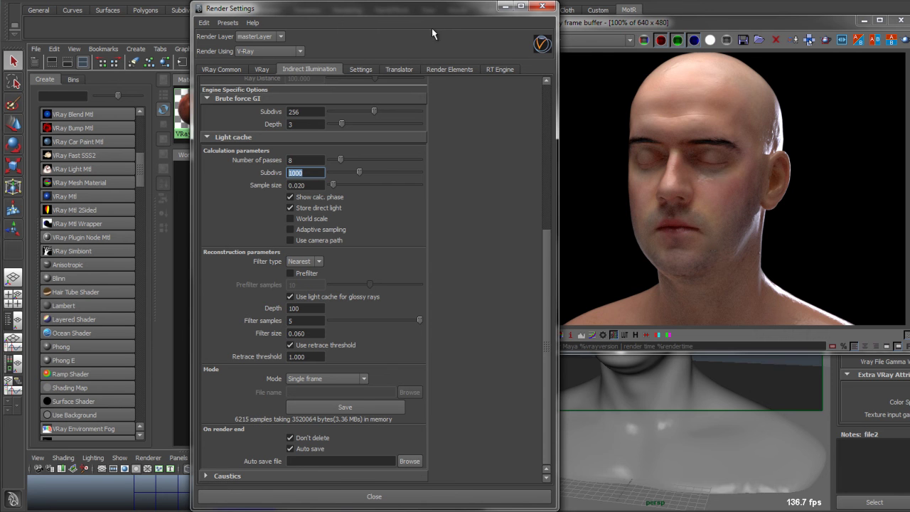
scroll(549, 262, up, 3)
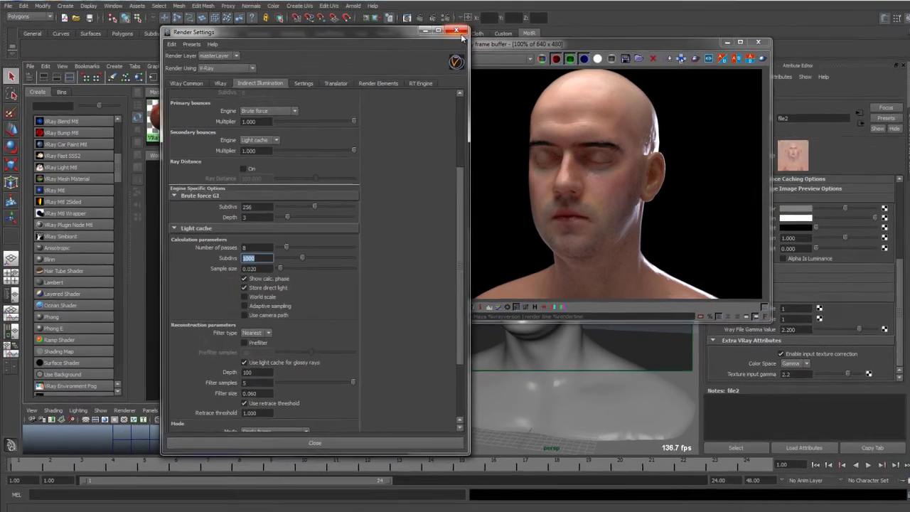
Close Render Settings, re-render the head, and view the diffuse, reflection and GI elements
click(457, 31)
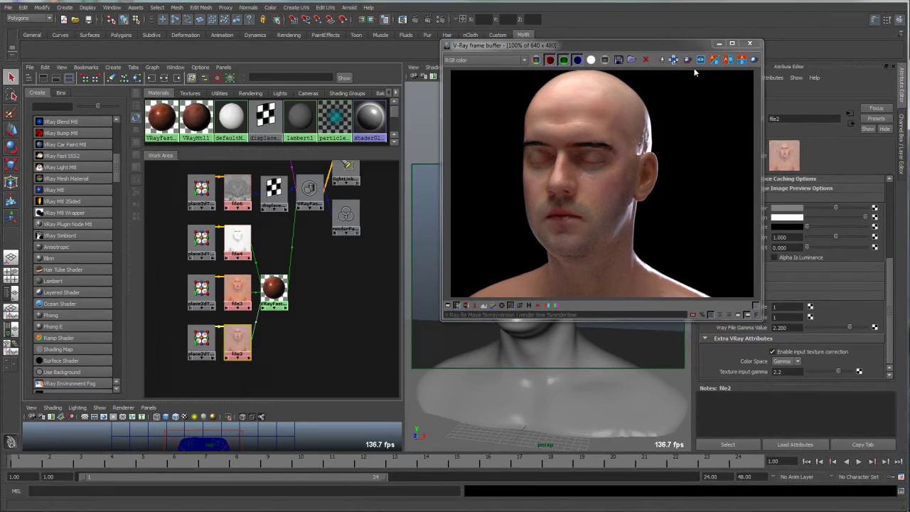
click(760, 58)
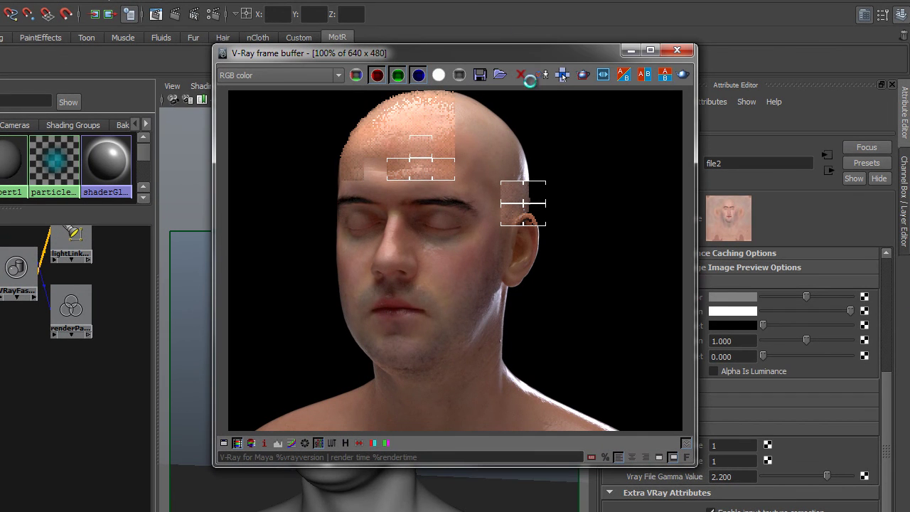
click(339, 76)
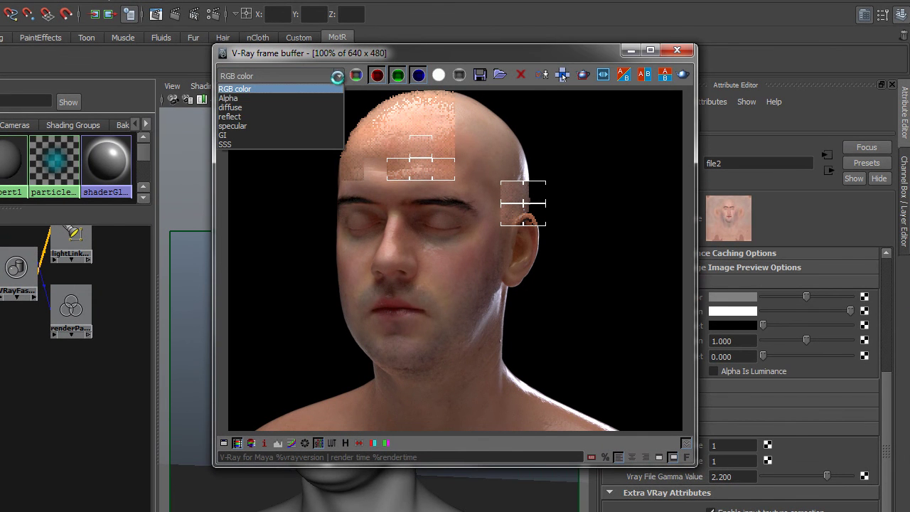
click(307, 108)
key(Down)
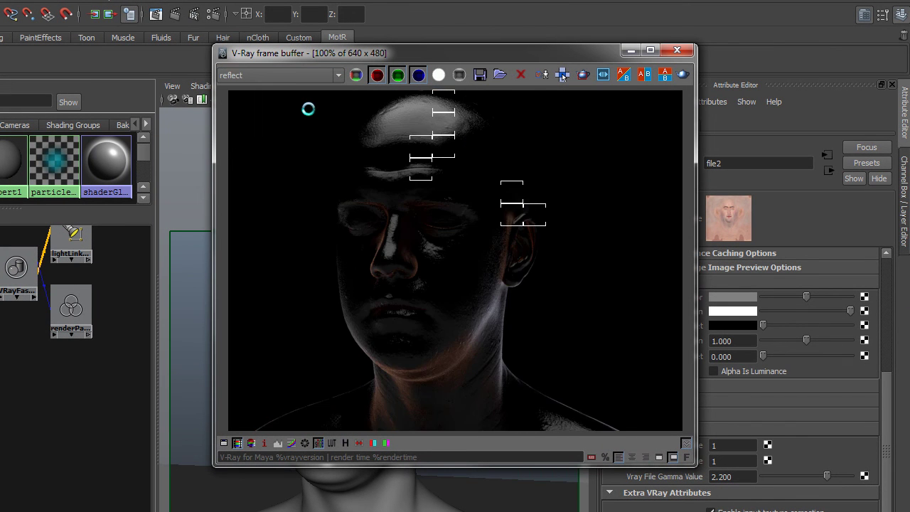
key(Down)
key(Down)
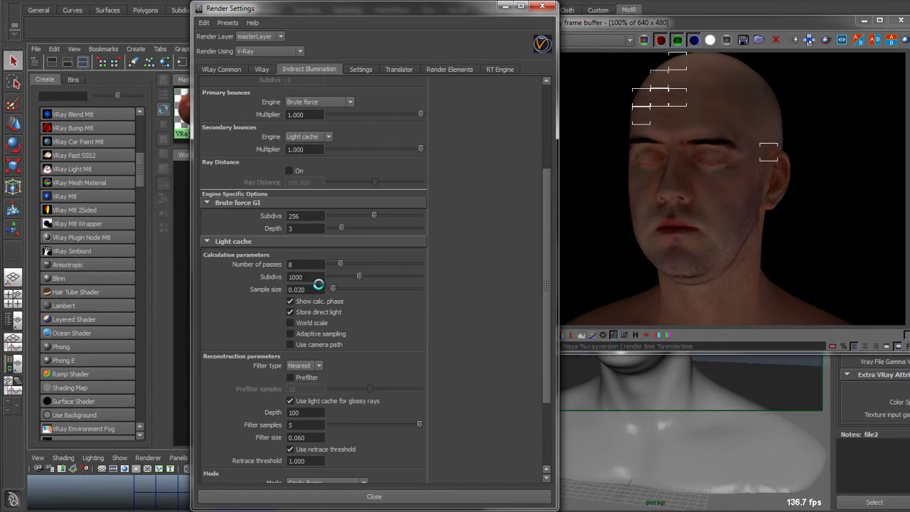
Confirm Brute force GI Subdivs still reads 256, then reopen the frame buffer's element list
double_click(295, 215)
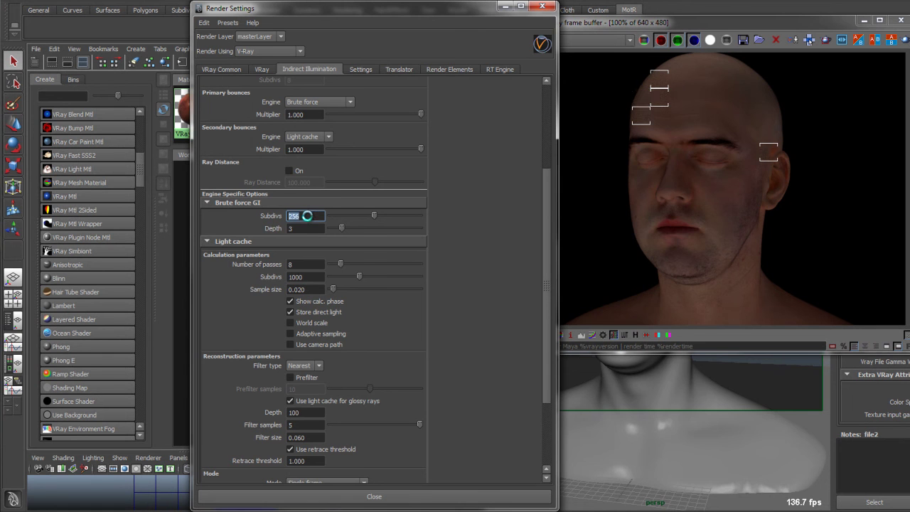
click(294, 219)
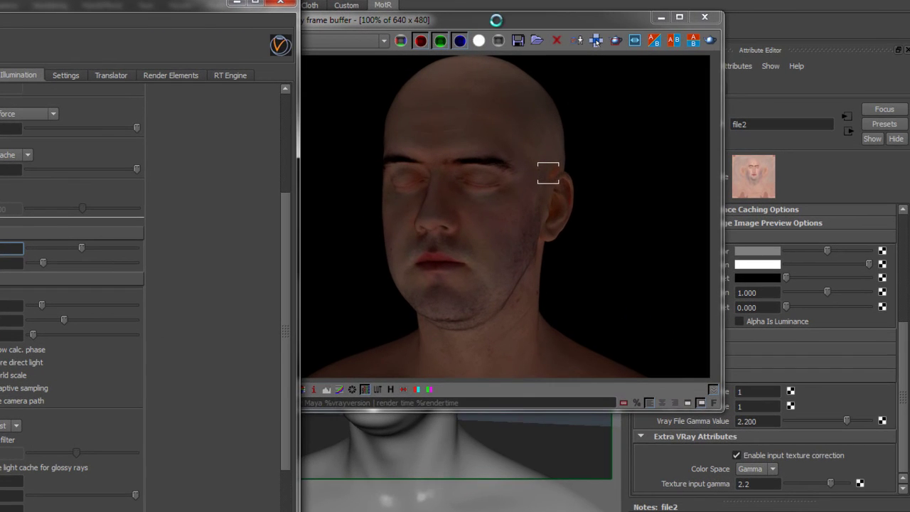
click(496, 20)
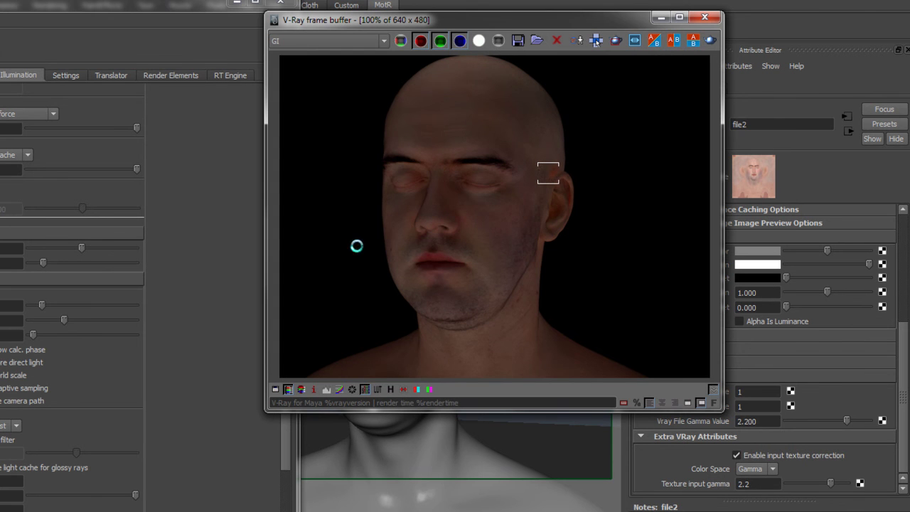
click(384, 42)
Switch the frame buffer back to RGB color and bring up Render View to check render time
click(365, 57)
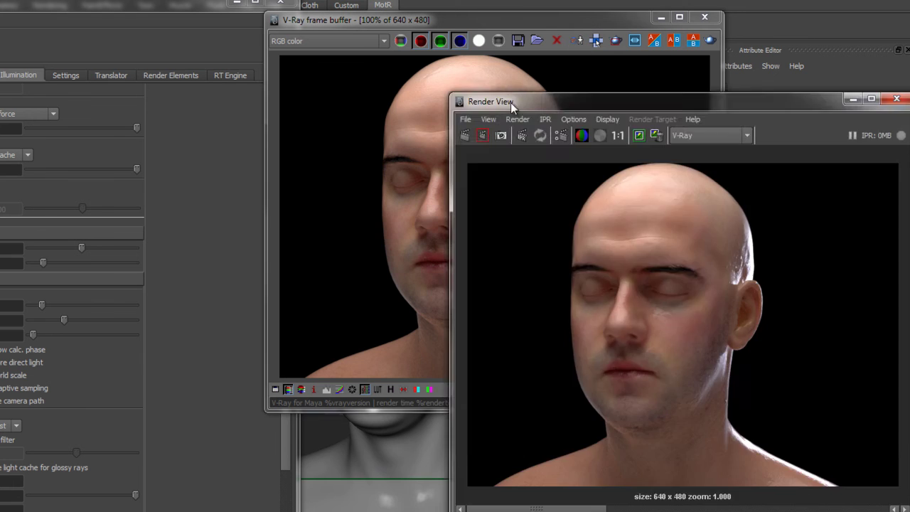
drag(498, 97, 229, 36)
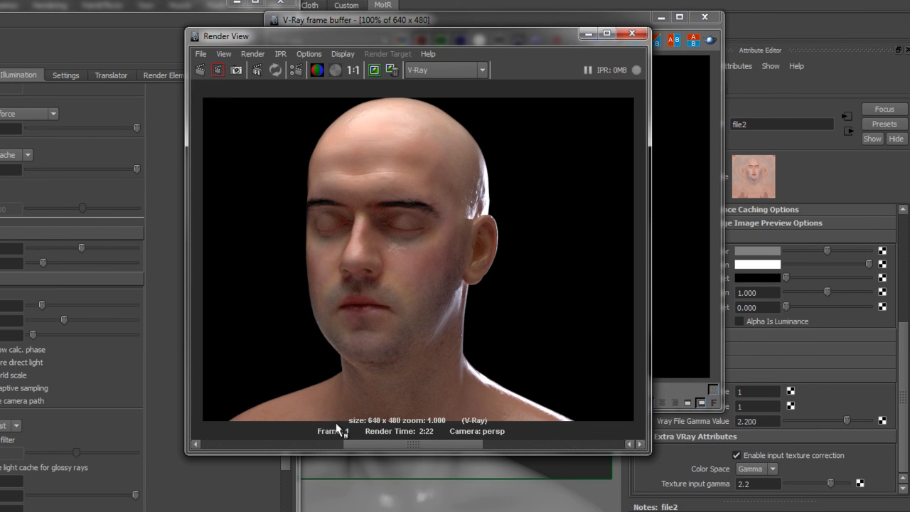
click(328, 445)
click(366, 445)
click(285, 445)
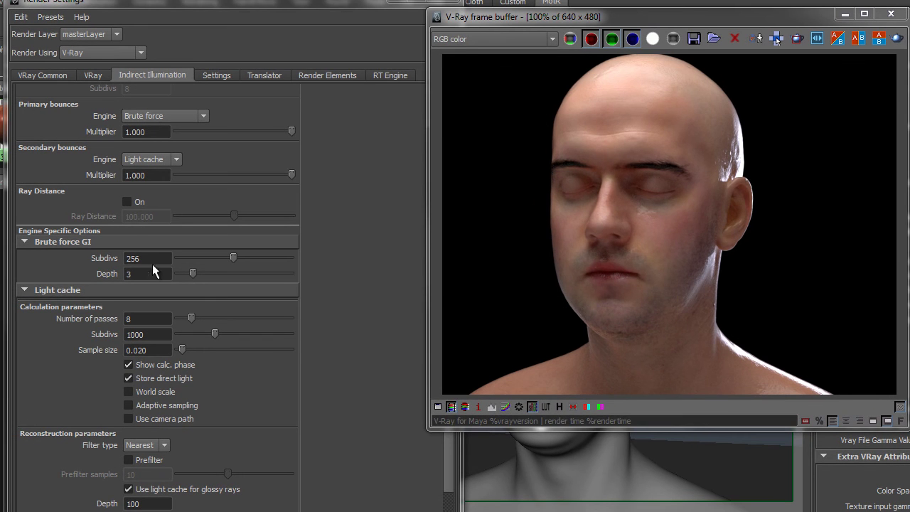
click(152, 261)
double_click(136, 258)
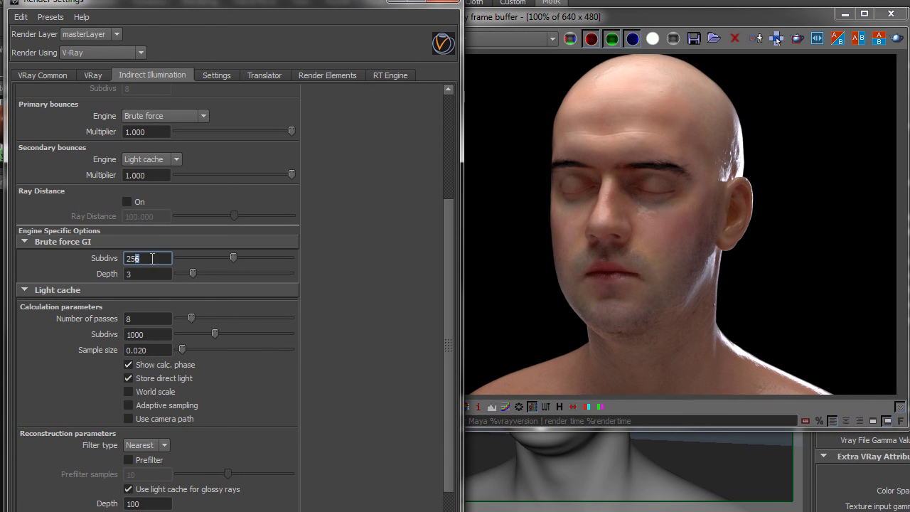
click(559, 18)
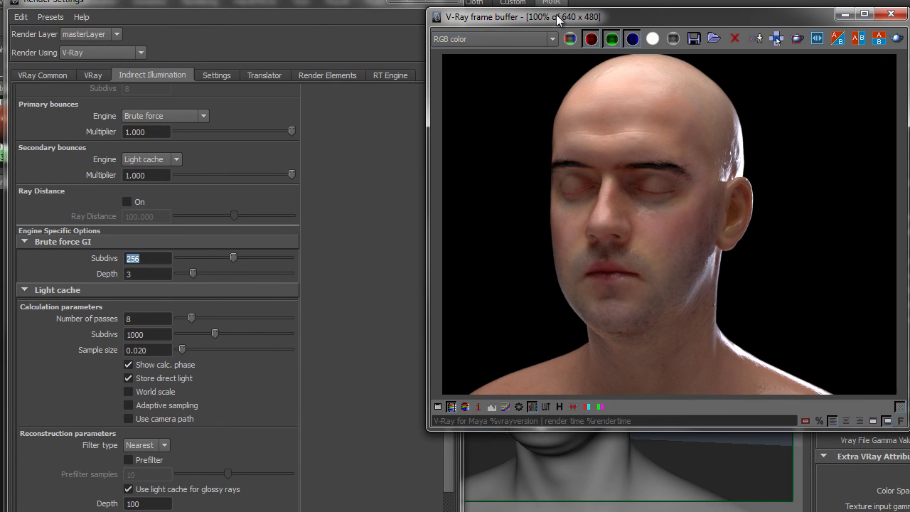
click(529, 38)
click(467, 100)
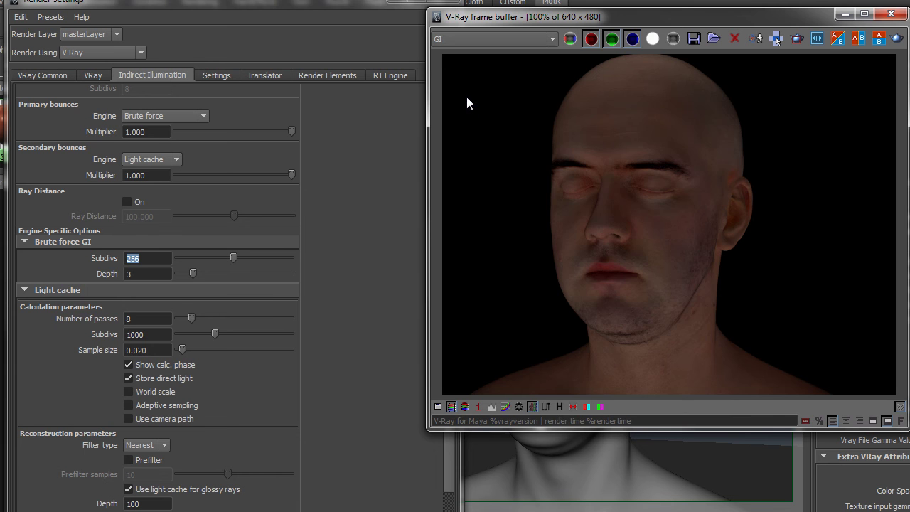
click(507, 39)
click(489, 54)
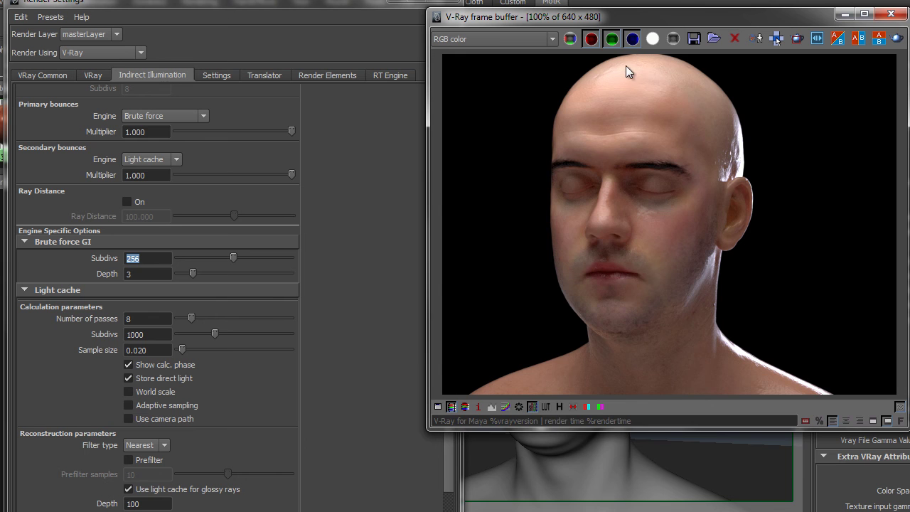
drag(590, 16, 517, 53)
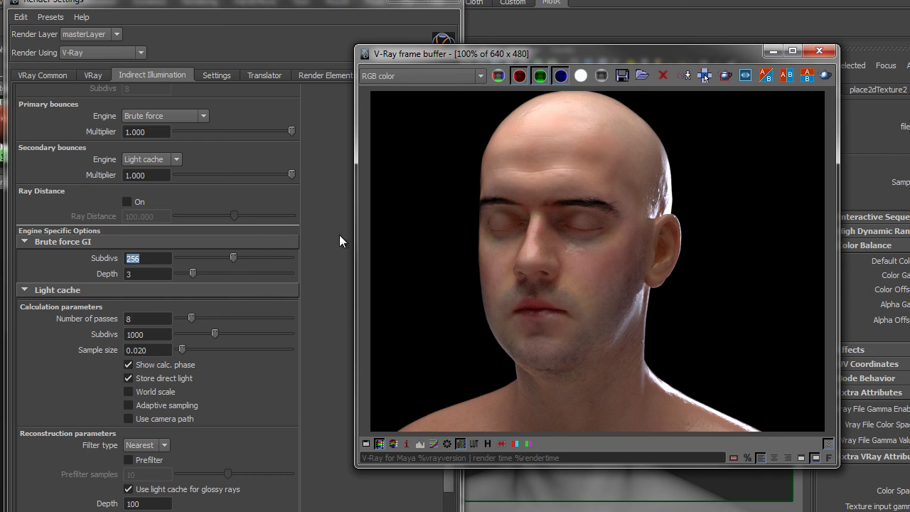
drag(572, 52, 575, 65)
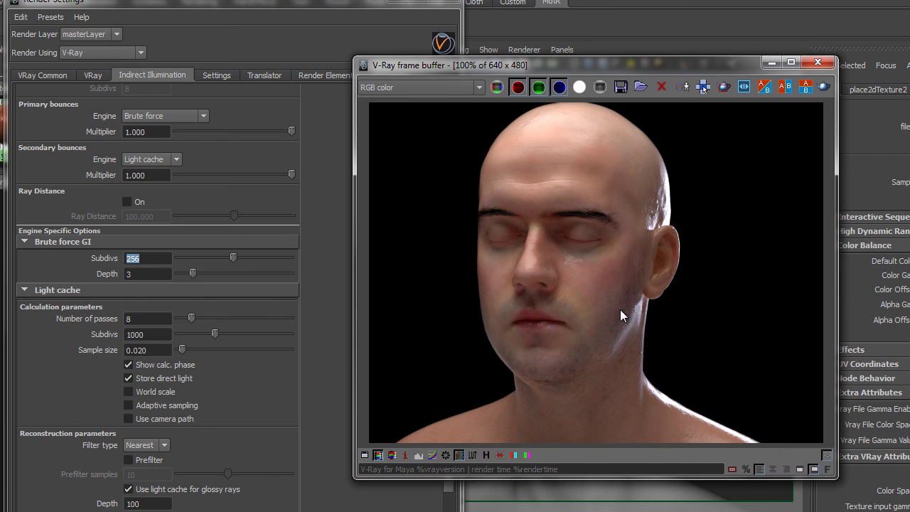